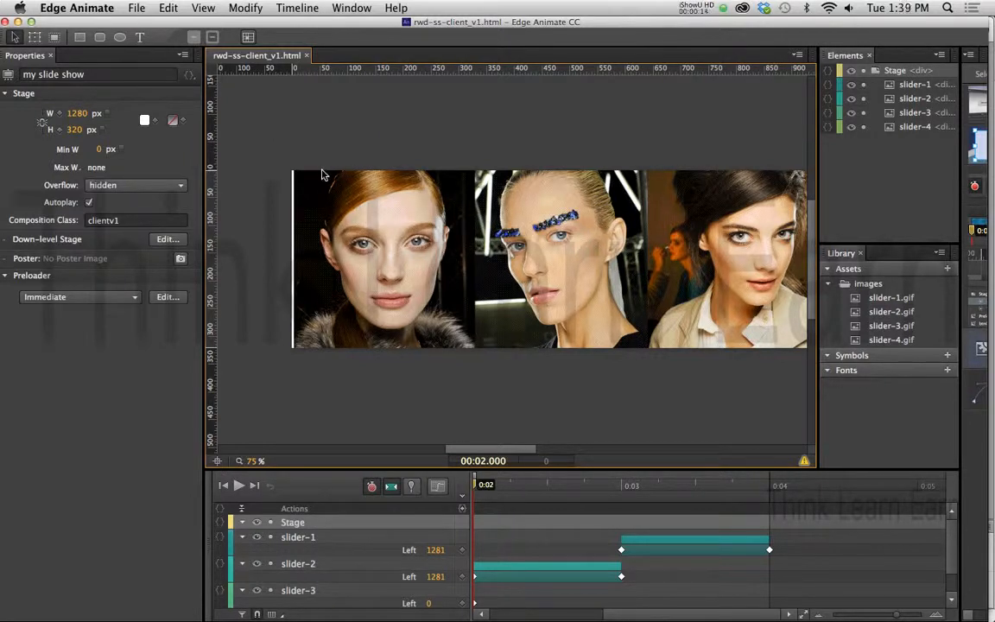
Step: Undo the last timing change to the slider animations and save the composition
key("super+z")
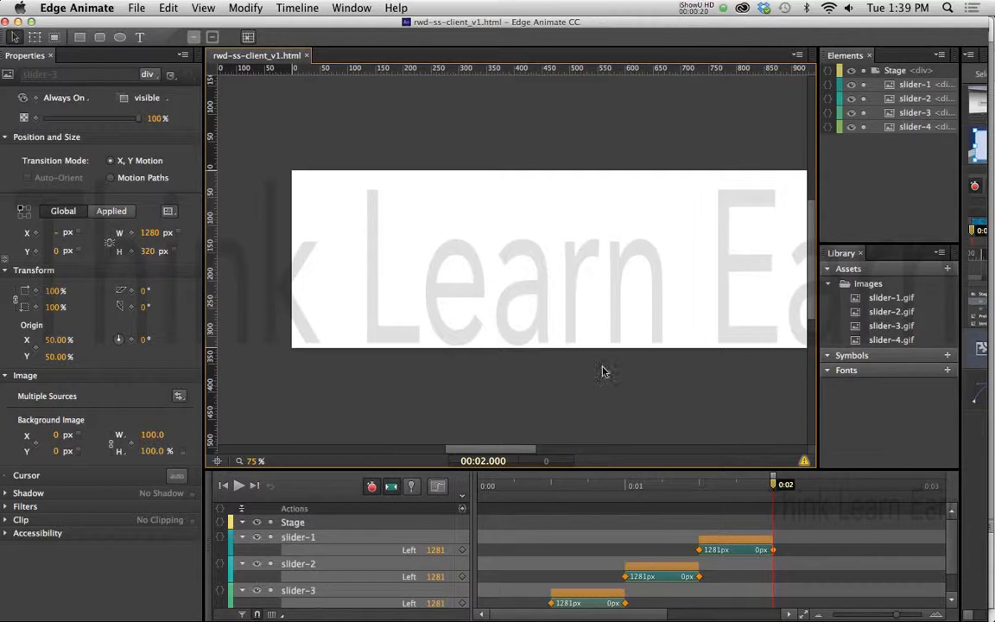
key("super+s")
scroll(950, 544, "down", 1)
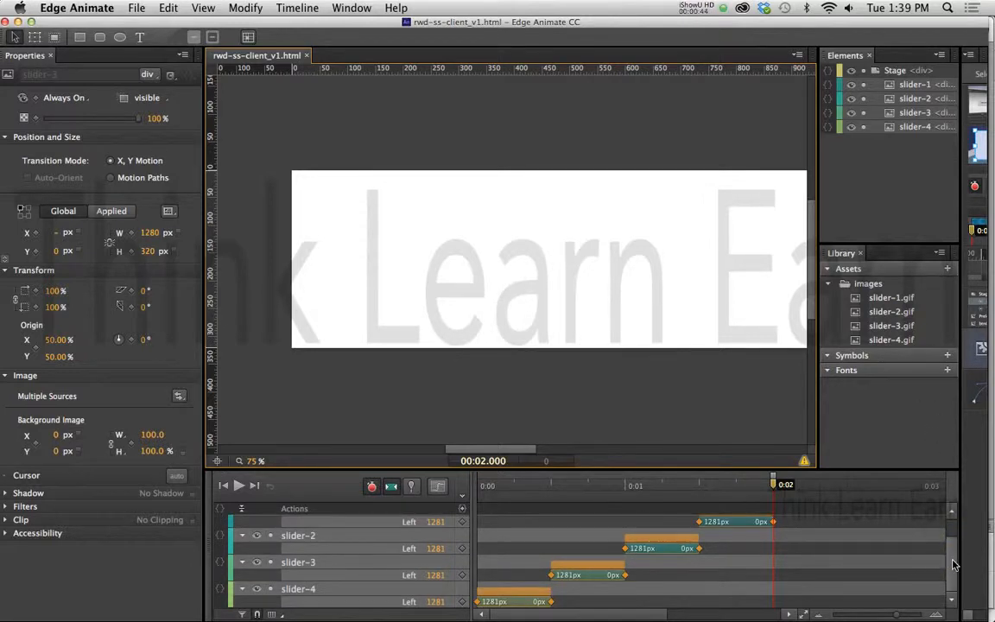
scroll(944, 531, "up", 1)
Step: Set the Stage's width and height to 100% and align its width marker on the ruler with the stage's right edge
left_click(311, 524)
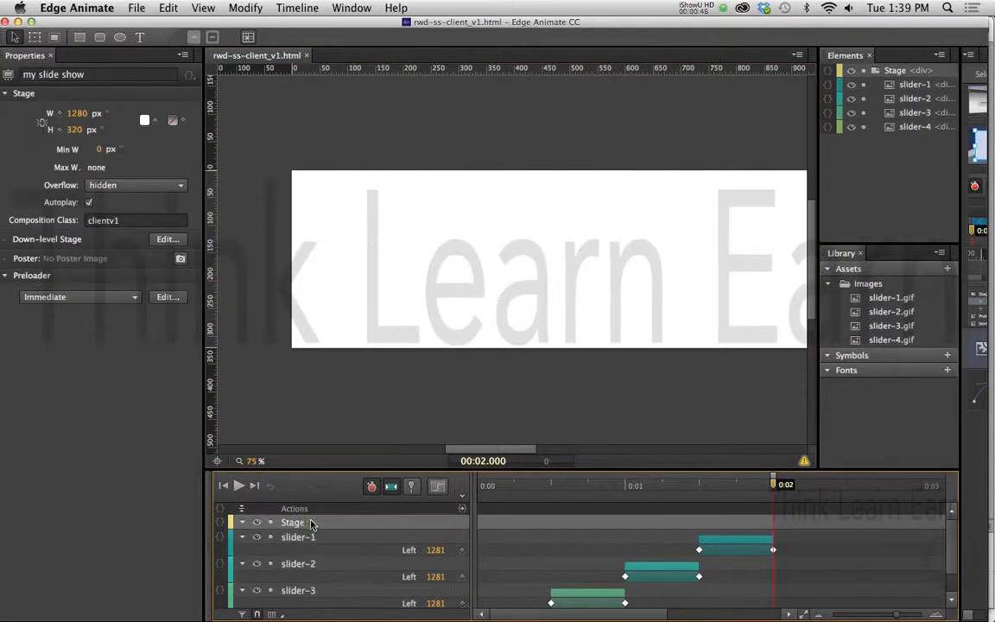
left_click(108, 116)
left_click(90, 130)
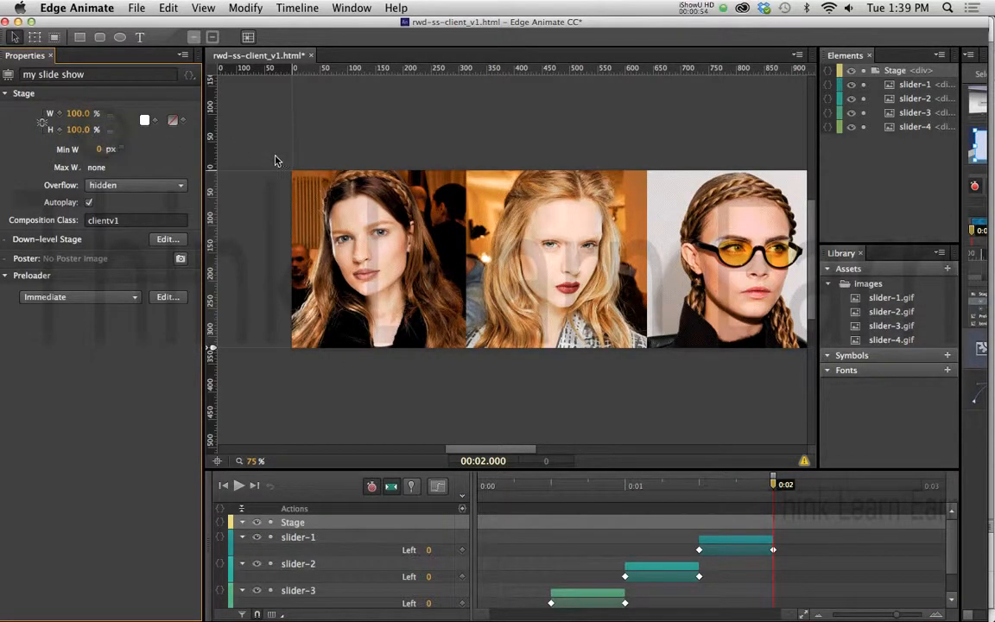
key("super+s")
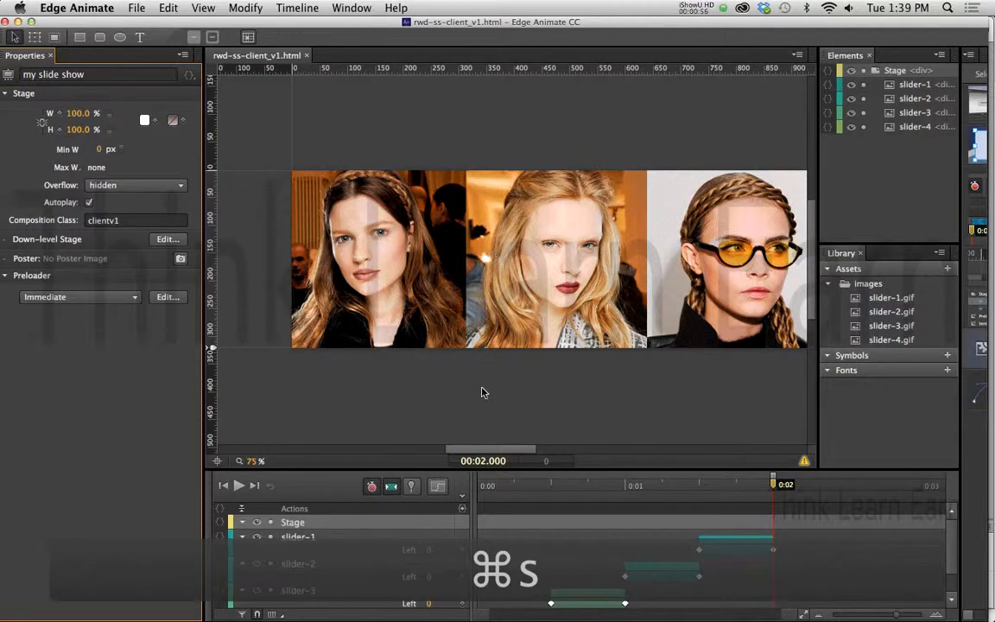
mouse_move(472, 450)
left_mouse_down()
mouse_move(537, 450)
mouse_move(521, 450)
left_mouse_up()
mouse_move(678, 69)
left_mouse_down()
mouse_move(408, 69)
mouse_move(681, 70)
left_mouse_up()
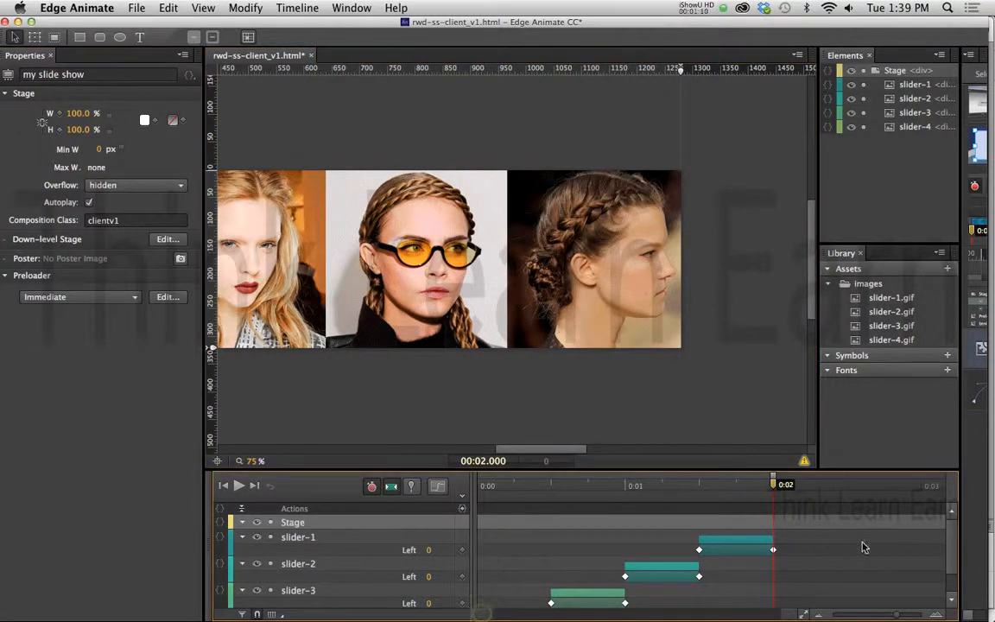
Step: Switch slider-4's width and height to percent at 100% and save the composition
scroll(857, 501, "down", 2)
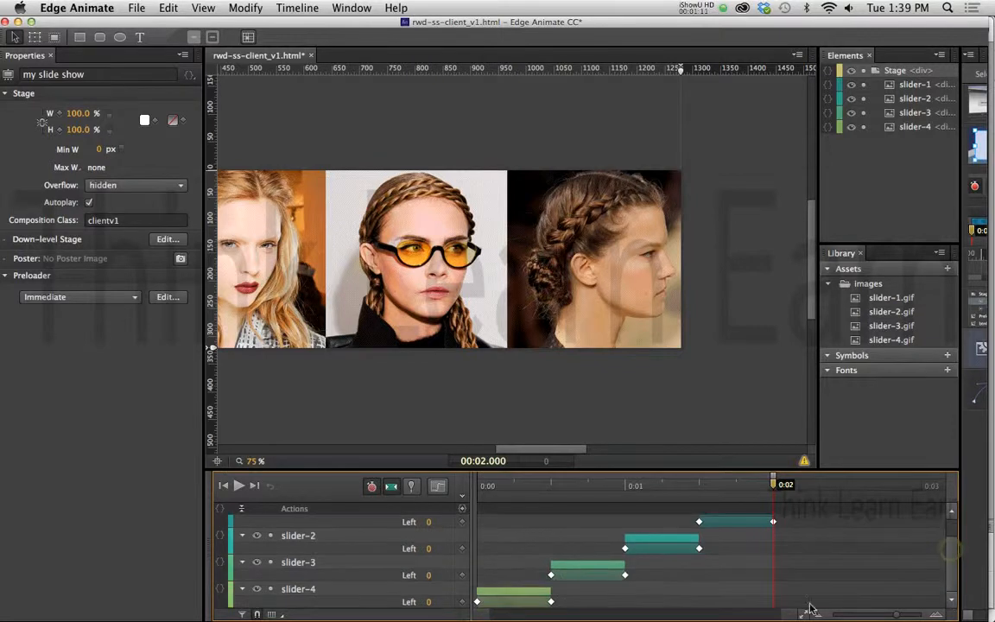
left_click(513, 591)
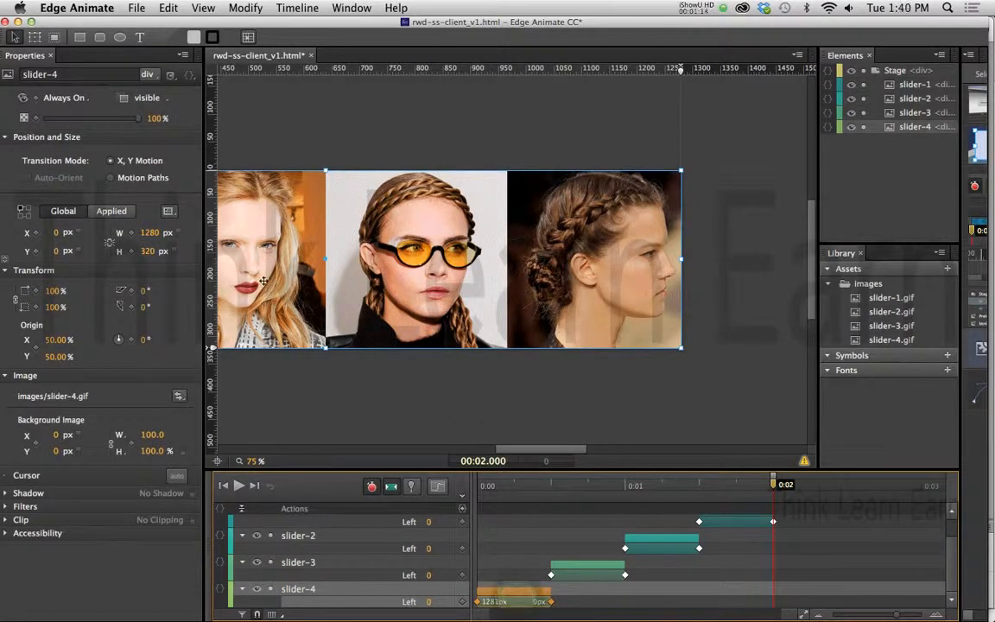
left_click(173, 235)
left_click(173, 252)
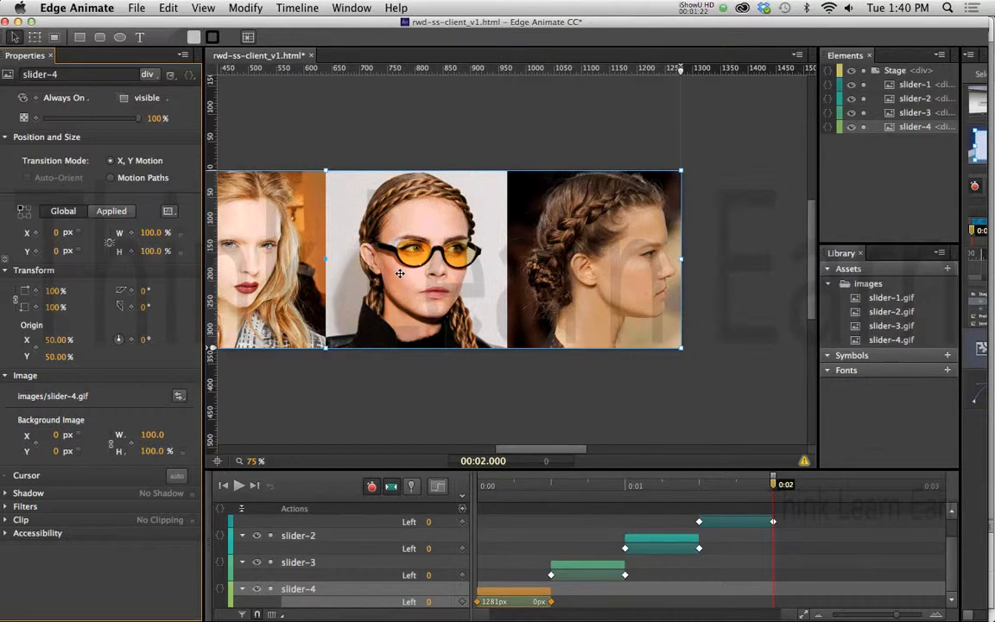
key("super+s")
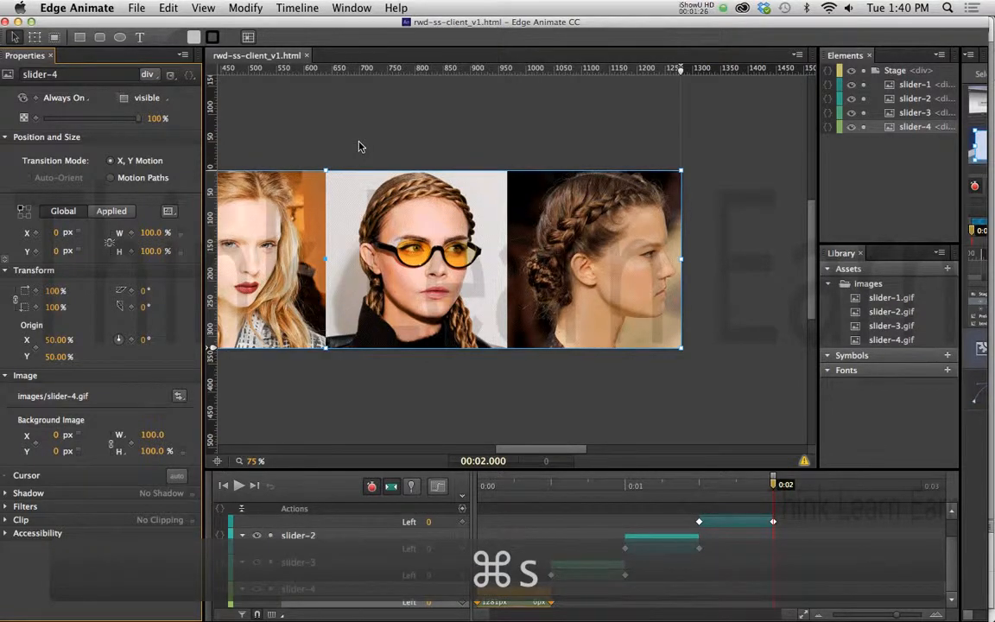
Step: Preview the slide show in Firefox and return to Edge Animate
key("super+Return")
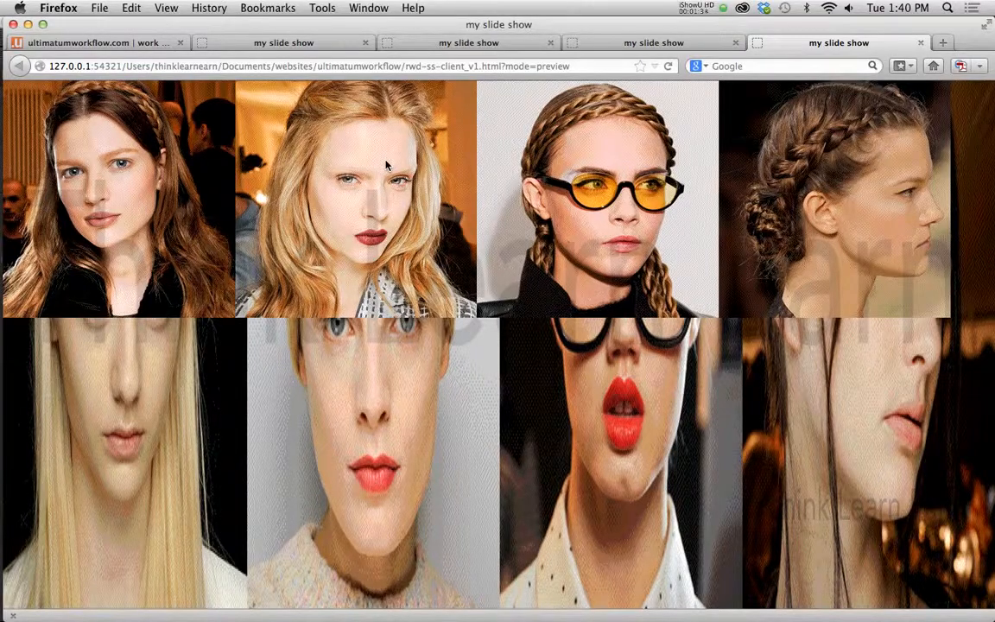
key("super+Tab")
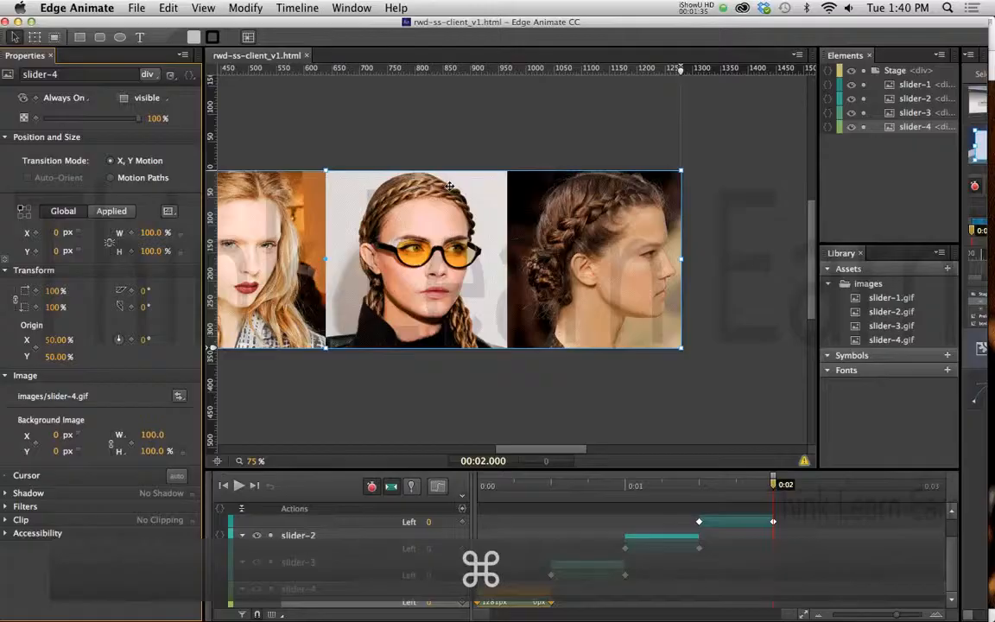
left_click(358, 129)
left_click(337, 197)
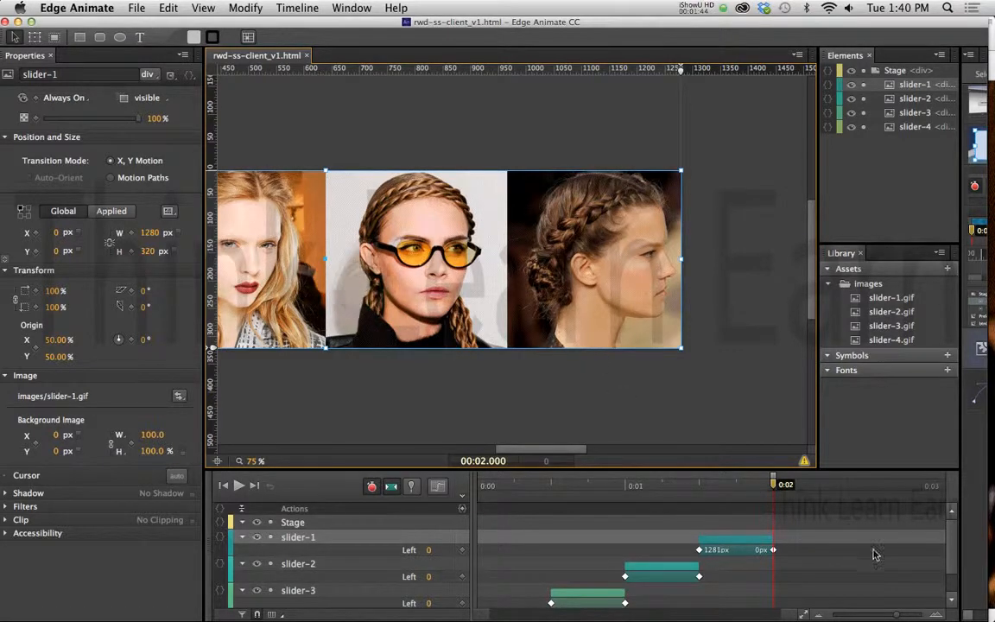
Step: Set the height of slider-4 to 50%
scroll(855, 492, "down", 2)
left_click(517, 593)
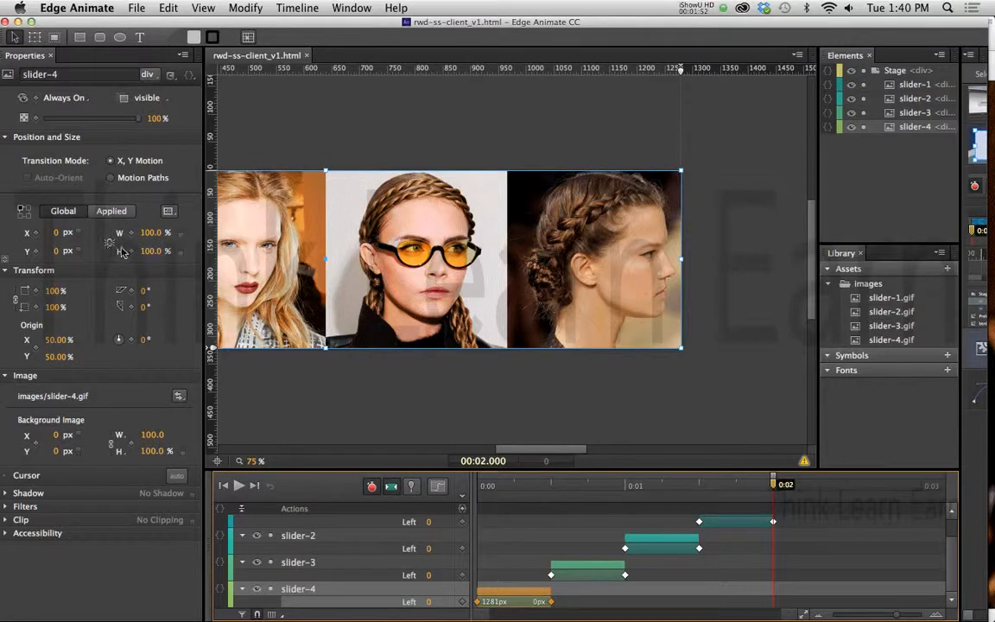
left_click(151, 251)
type("50")
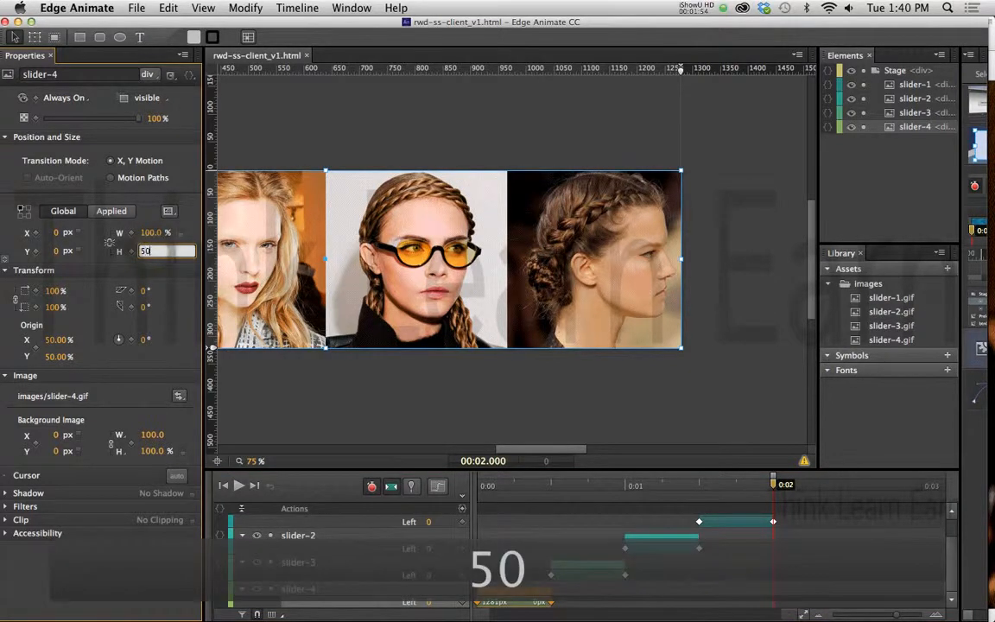
key("Return")
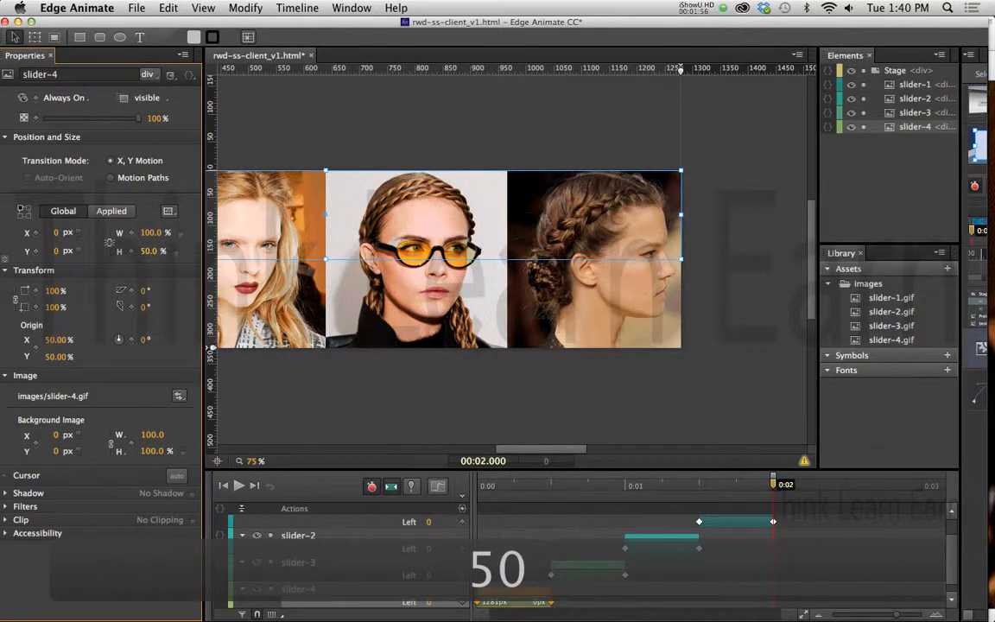
Step: Switch slider-3's dimensions to percent, with the width at 100% and the height at 50%
left_click(588, 564)
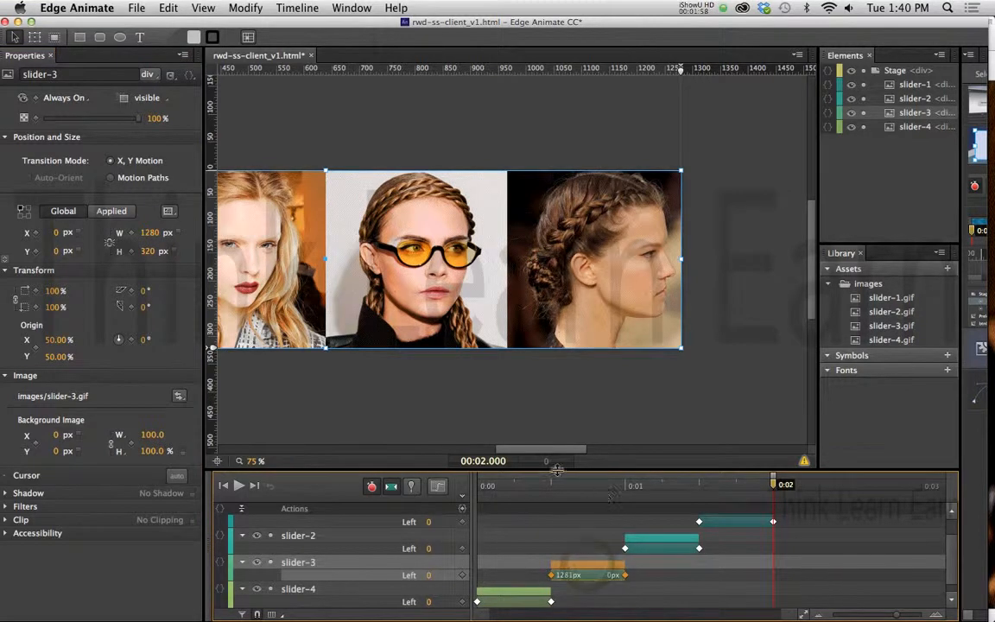
left_click(167, 232)
left_click(168, 250)
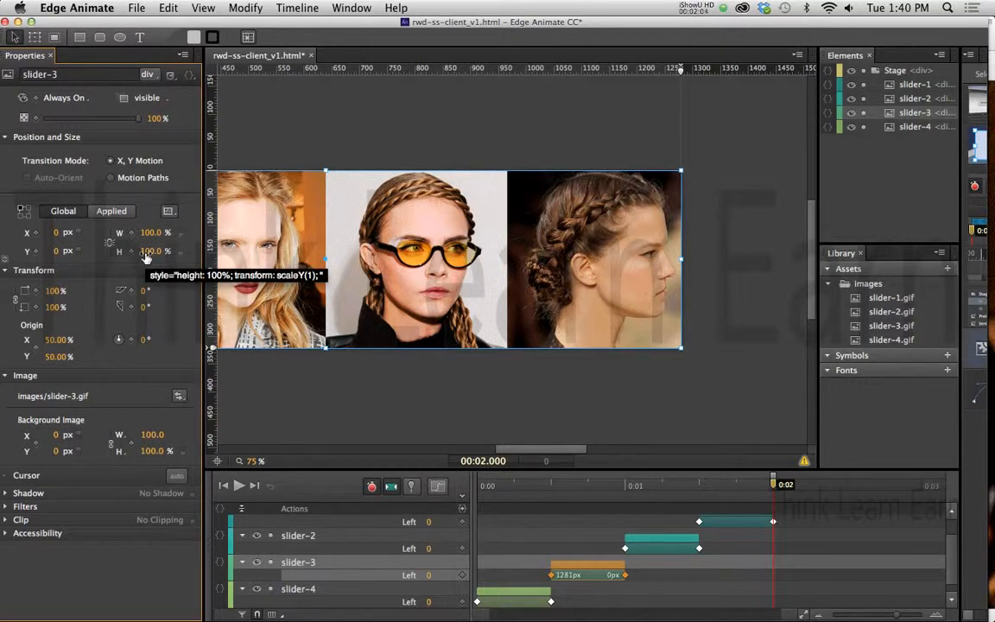
left_click(147, 252)
type("5")
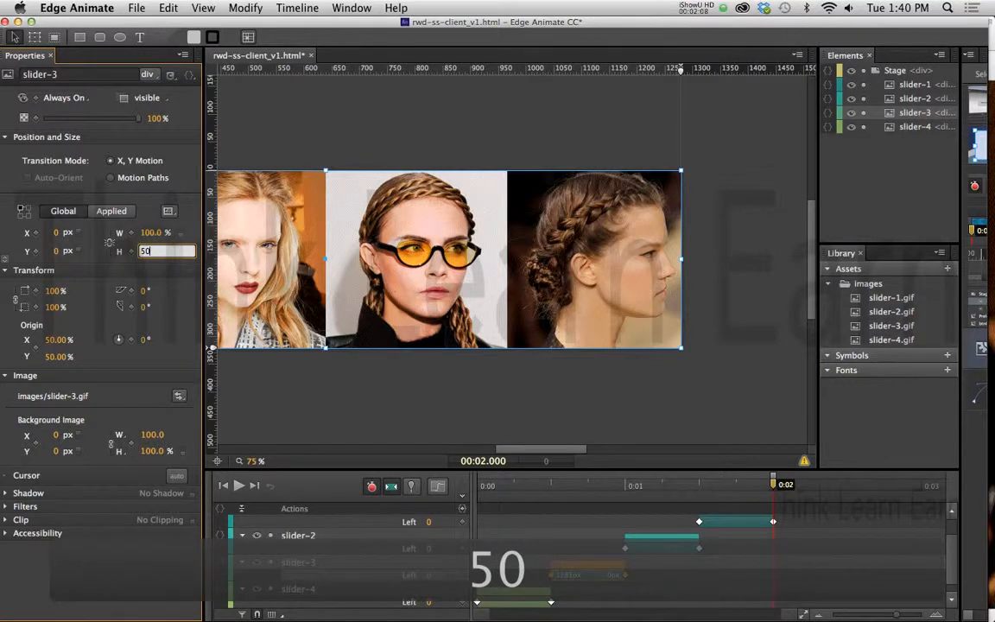
type("0")
key("Return")
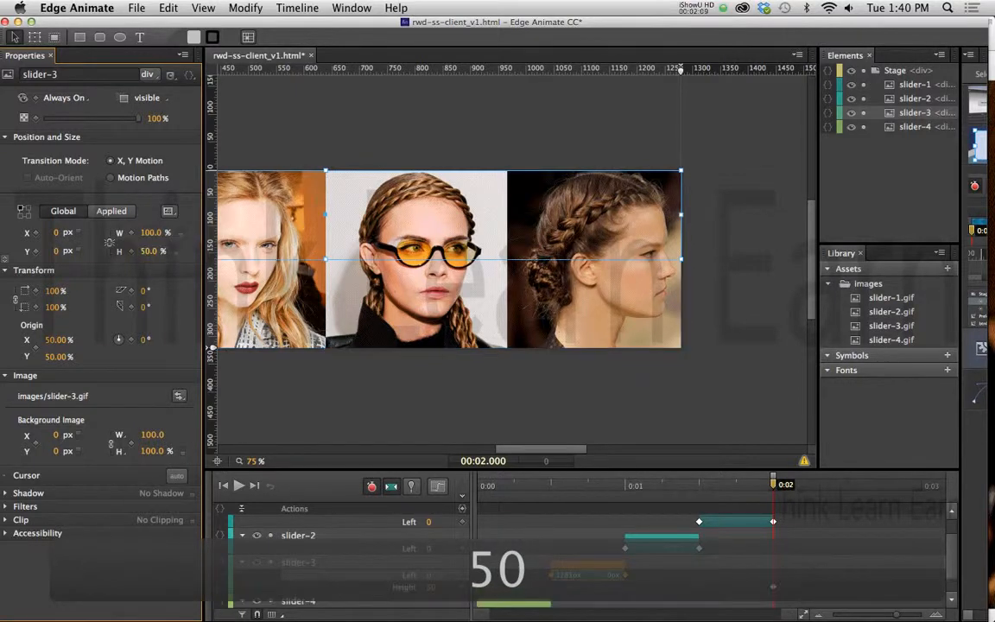
Step: Switch slider-2's dimensions to percent, with the width at 100% and the height at 50%
left_click(665, 536)
left_click(165, 232)
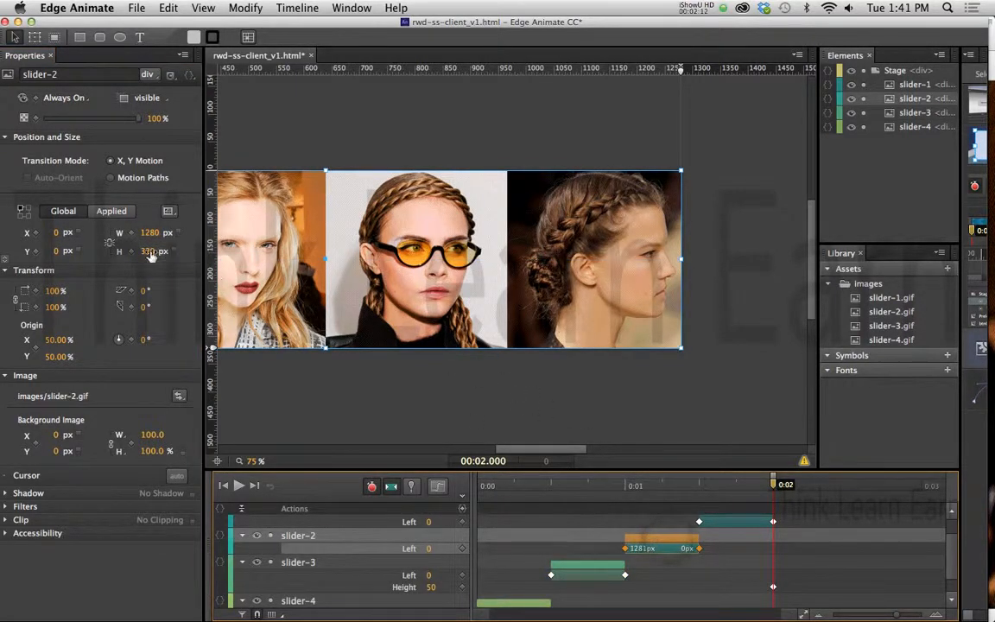
left_click(173, 252)
left_click(155, 251)
type("50")
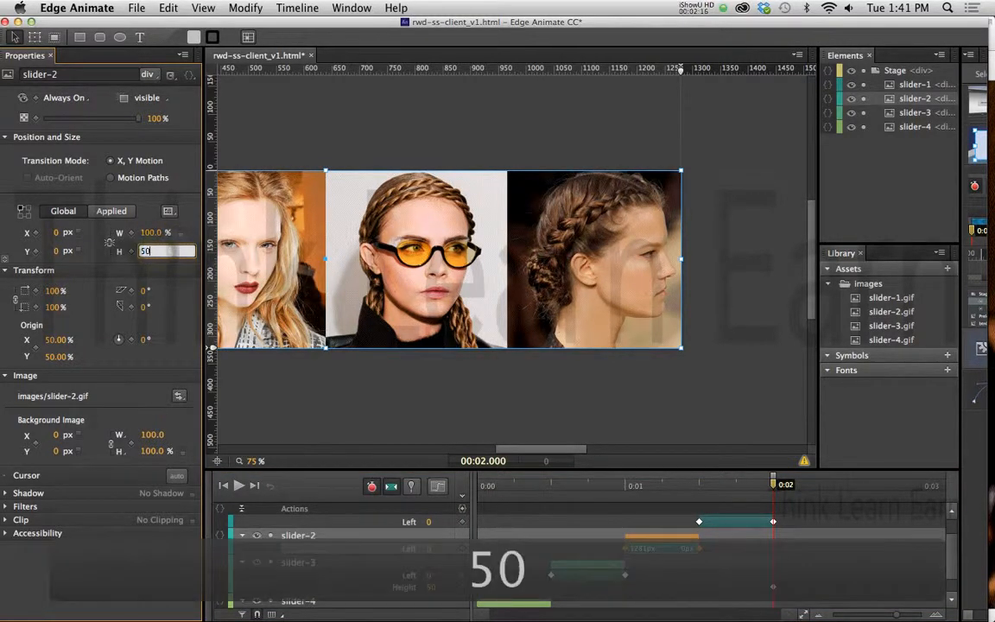
key("Return")
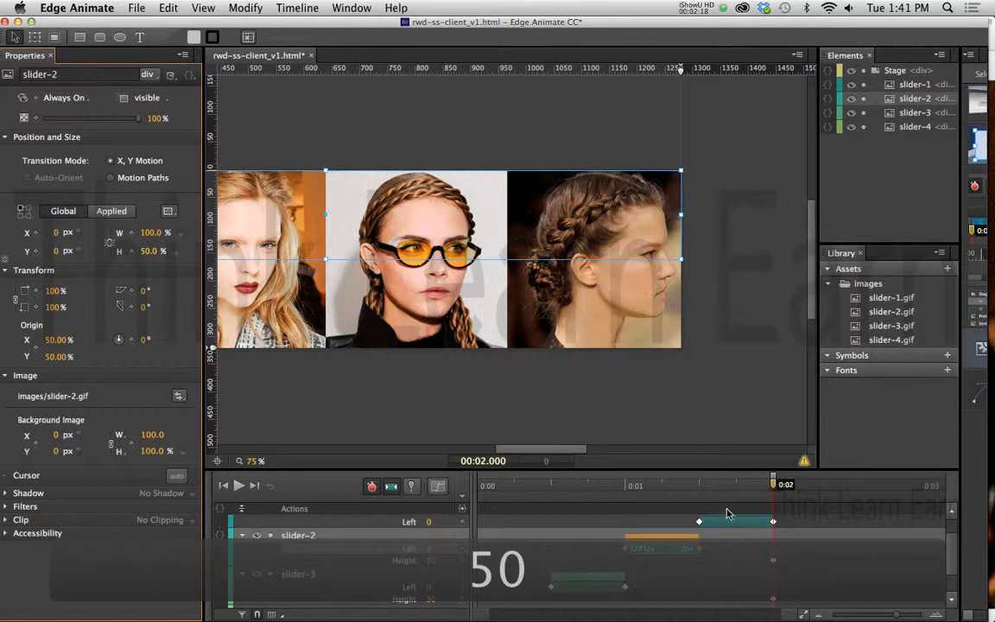
Step: Switch slider-1's dimensions to percent, with the width at 100% and the height at 50%
left_click(728, 518)
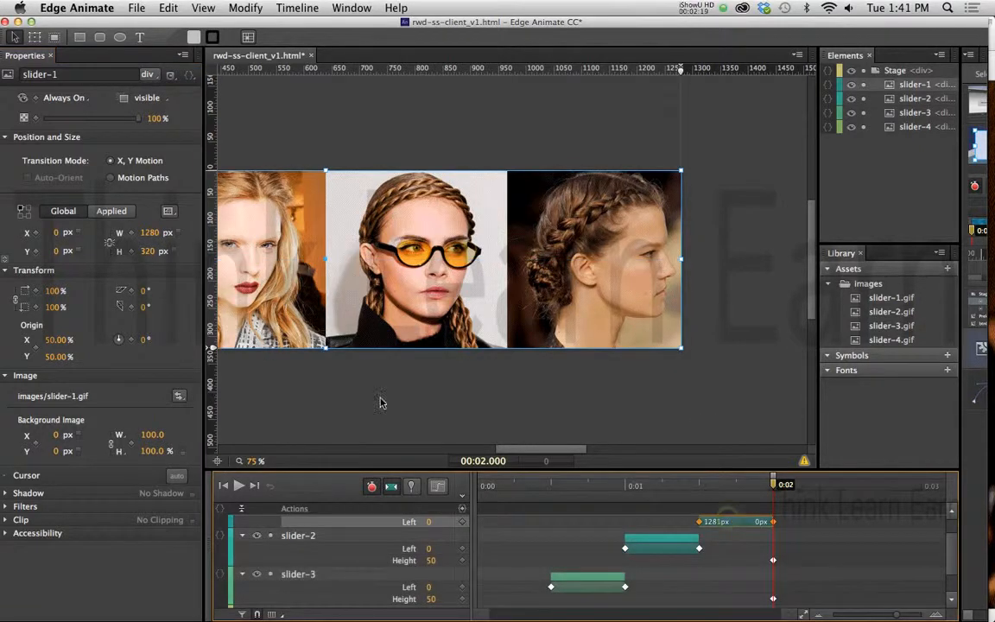
left_click(168, 233)
left_click(151, 251)
type("50")
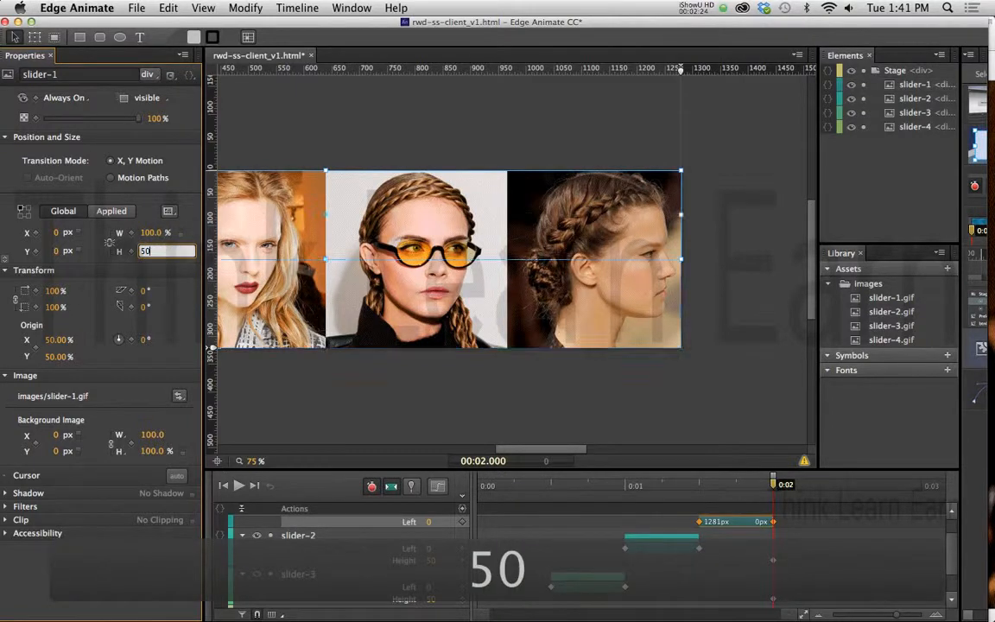
key("Return")
Step: Save the composition, preview the resized slide show in Firefox, and return to Edge Animate
left_click(413, 352)
key("super+s")
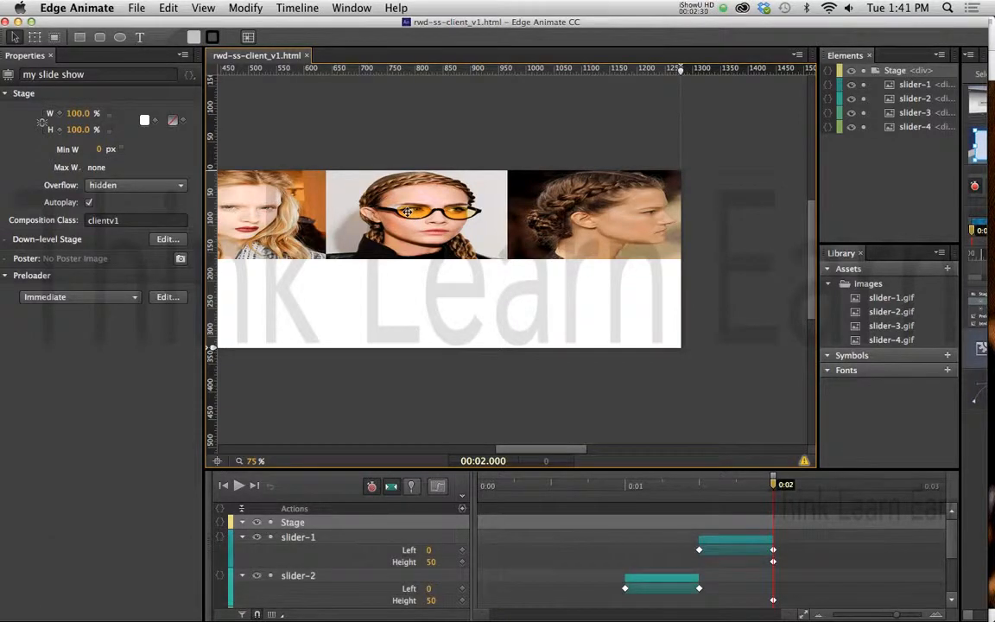
key("super+Return")
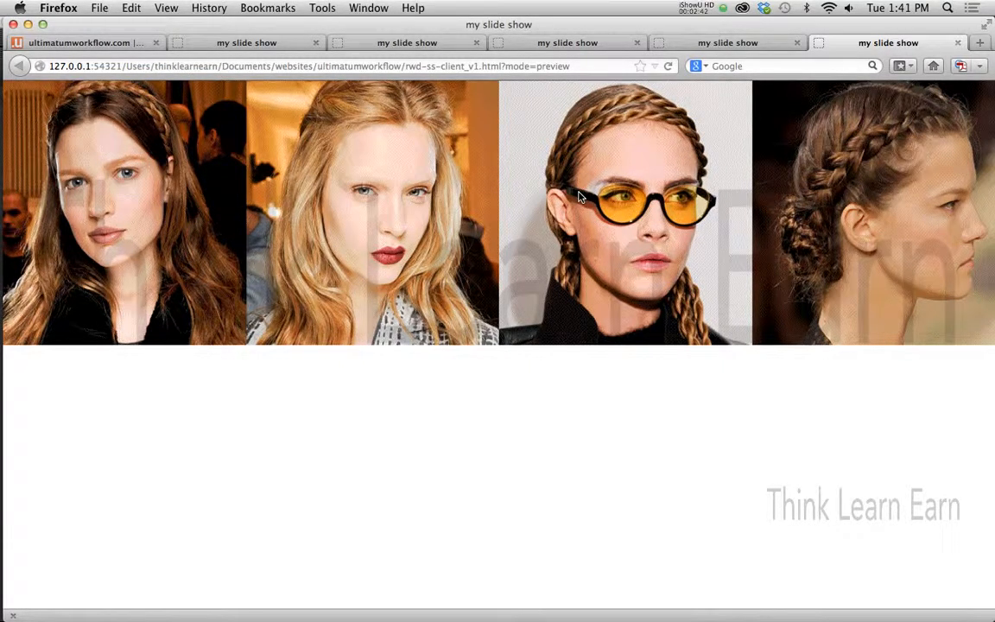
key("super+Tab")
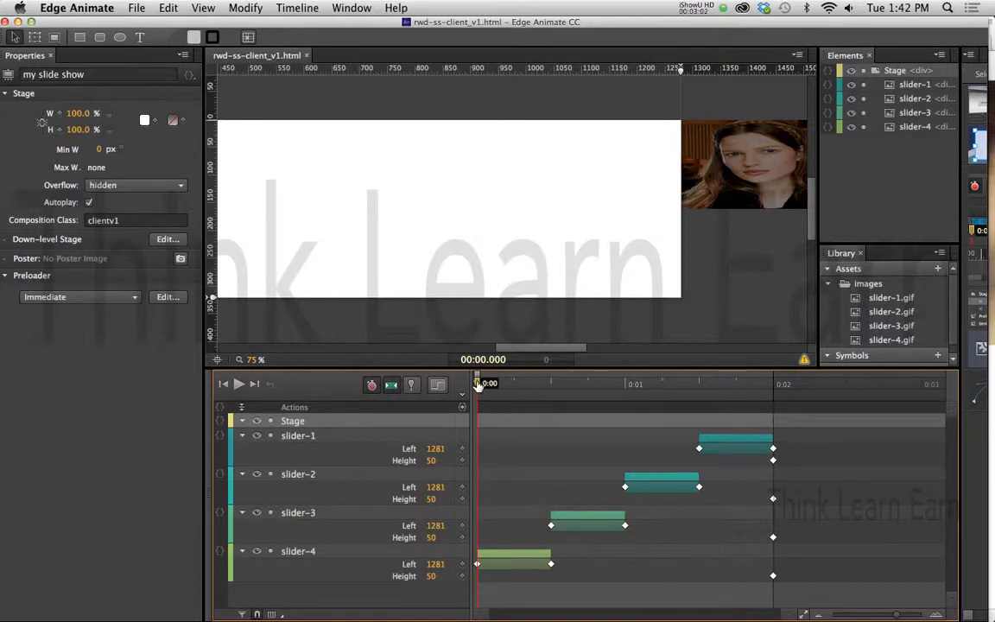
Step: Add a timeline trigger at 0:00.500 that runs the Stop action, sym.stop()
left_click_drag(481, 384, 555, 394)
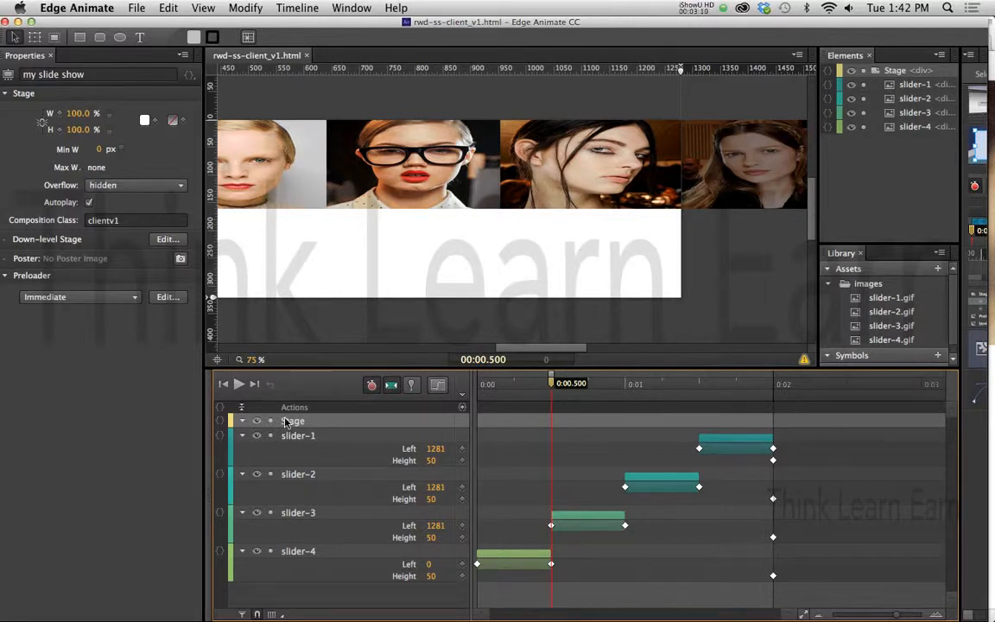
left_click(462, 406)
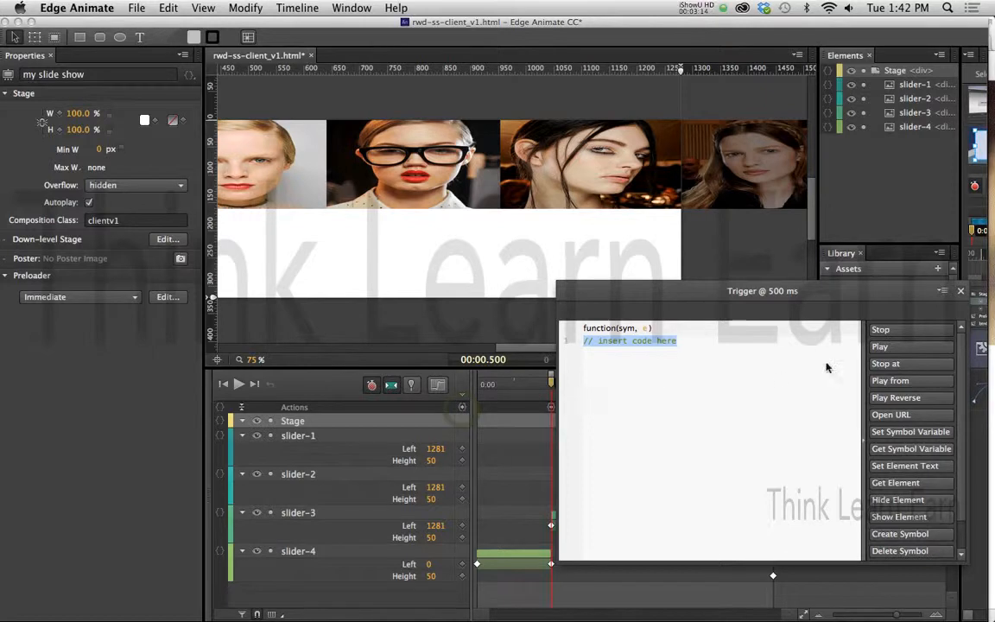
left_click(879, 331)
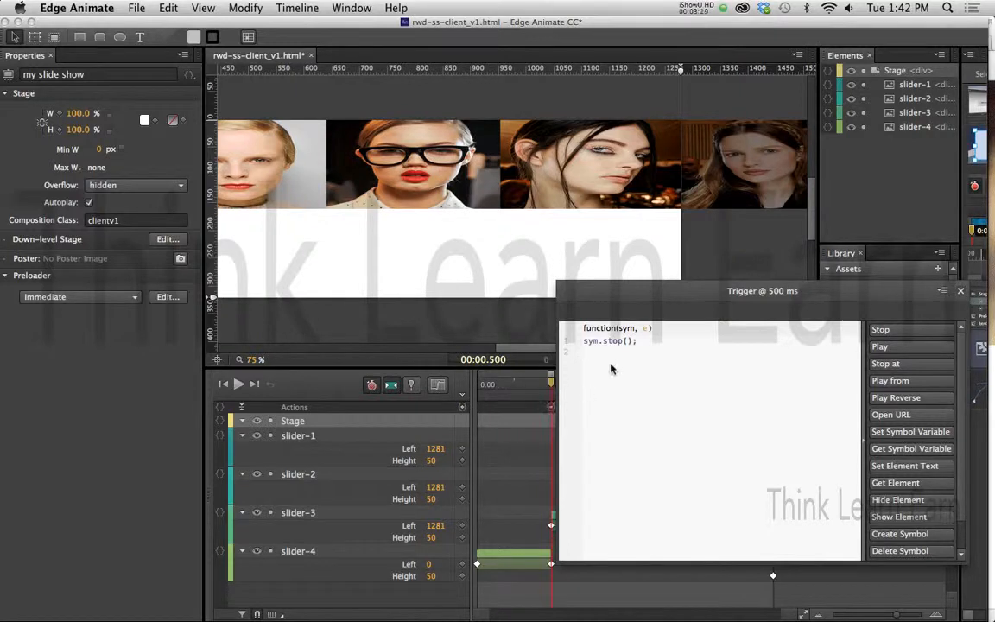
left_click(960, 291)
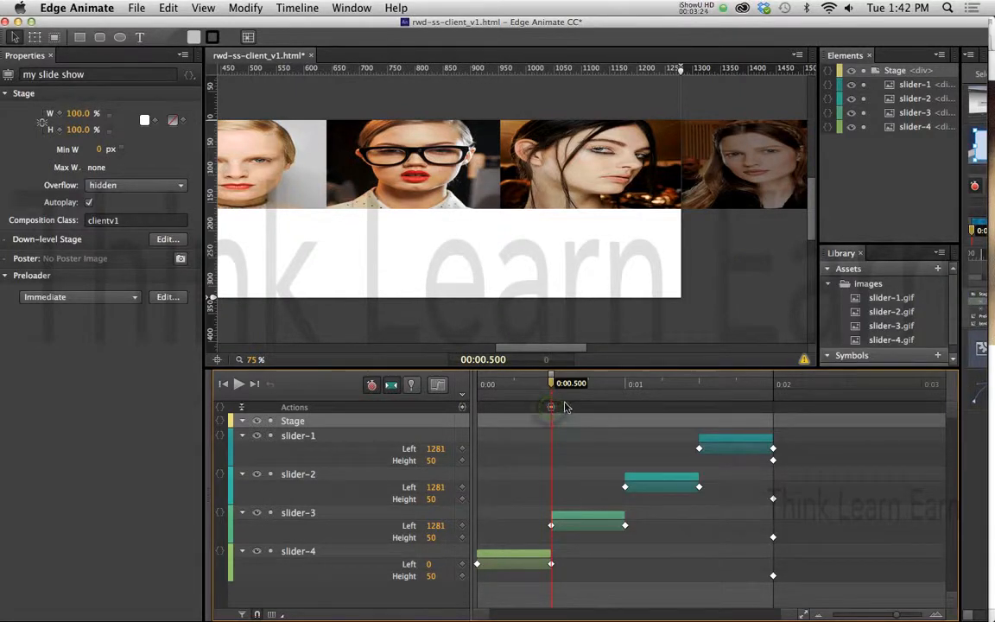
Step: Copy the 0:00.500 stop trigger to 0:01, 0:01.500 and 0:02 on the timeline, and save the composition
key("super+c")
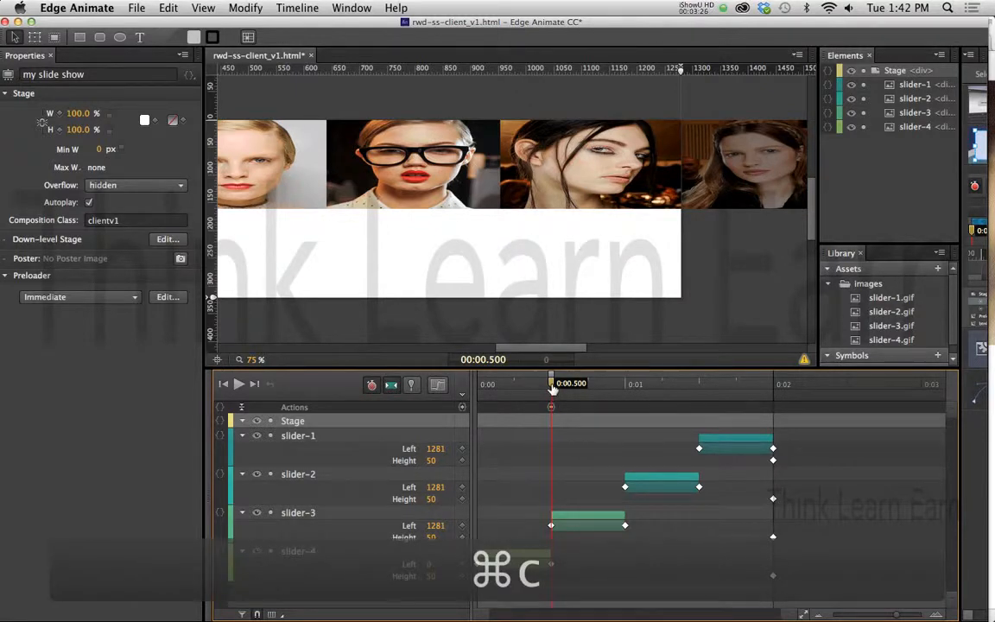
left_click_drag(552, 386, 625, 398)
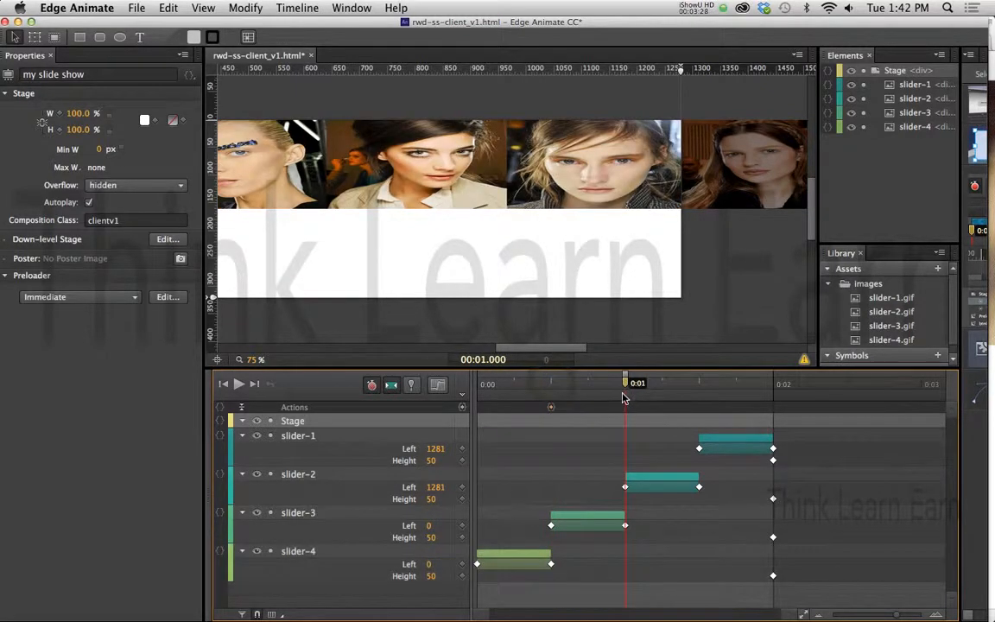
key("super+v")
left_click_drag(624, 392, 773, 393)
key("super+v")
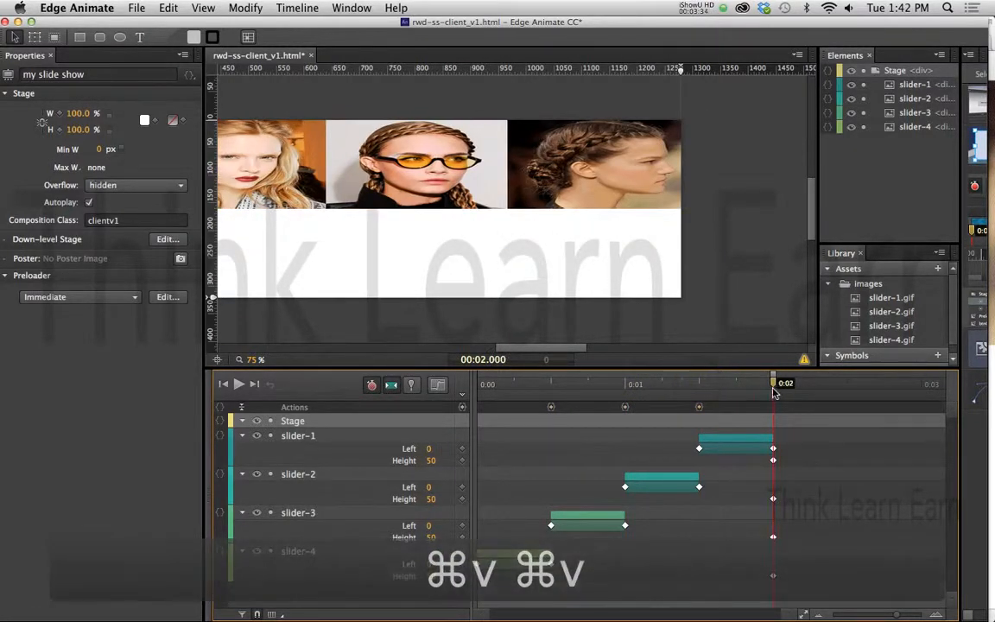
key("super+v")
key("super+s")
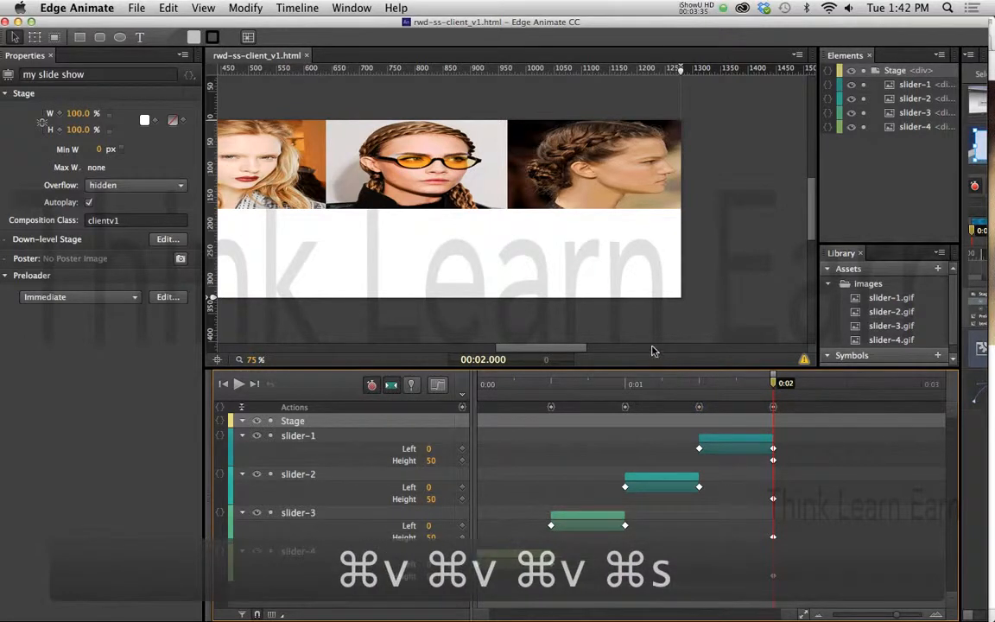
left_click_drag(489, 385, 463, 380)
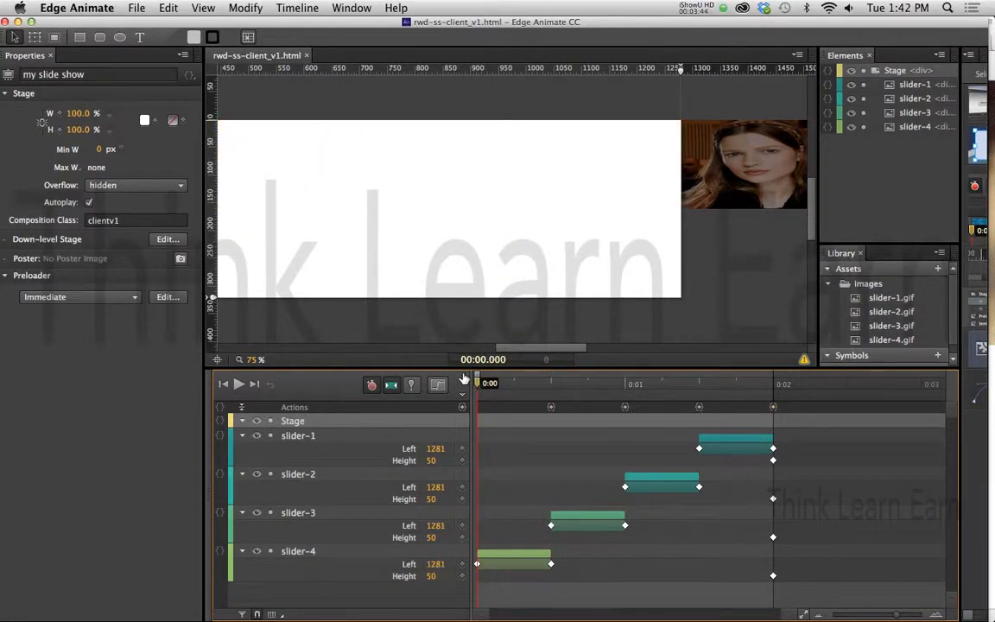
left_click(500, 555)
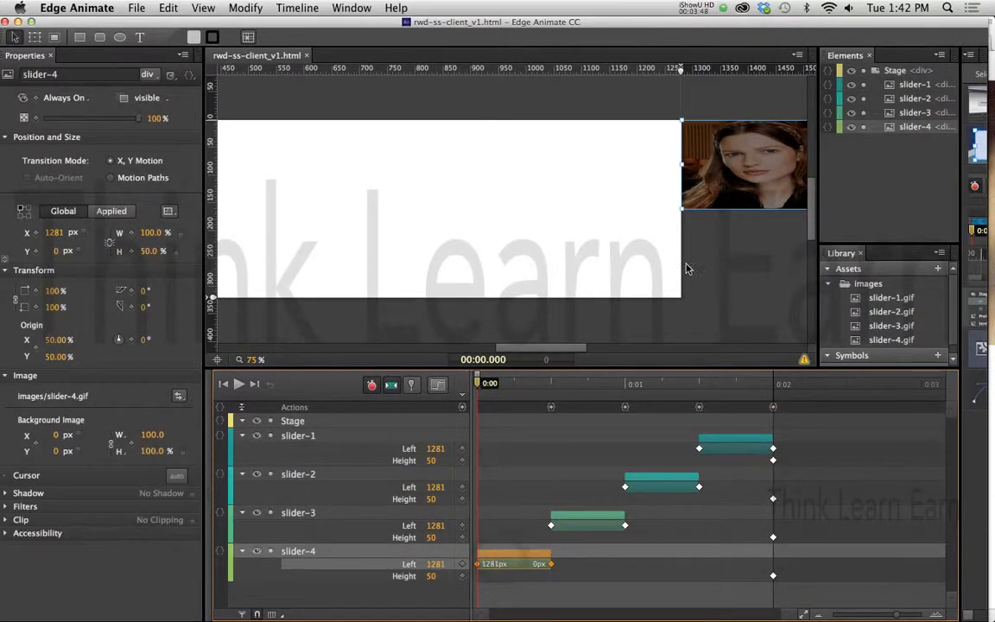
left_click(724, 190)
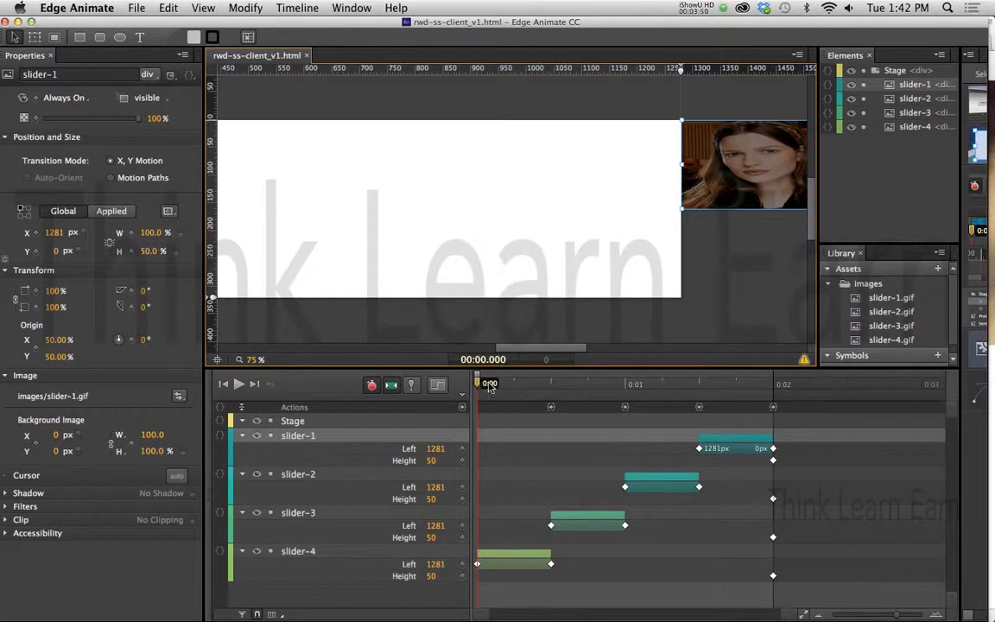
Step: At about 0:00.320, add a click event to slider-4 that runs the Play action, sym.play(), and check its code
left_click_drag(481, 387, 525, 393)
left_click(413, 177)
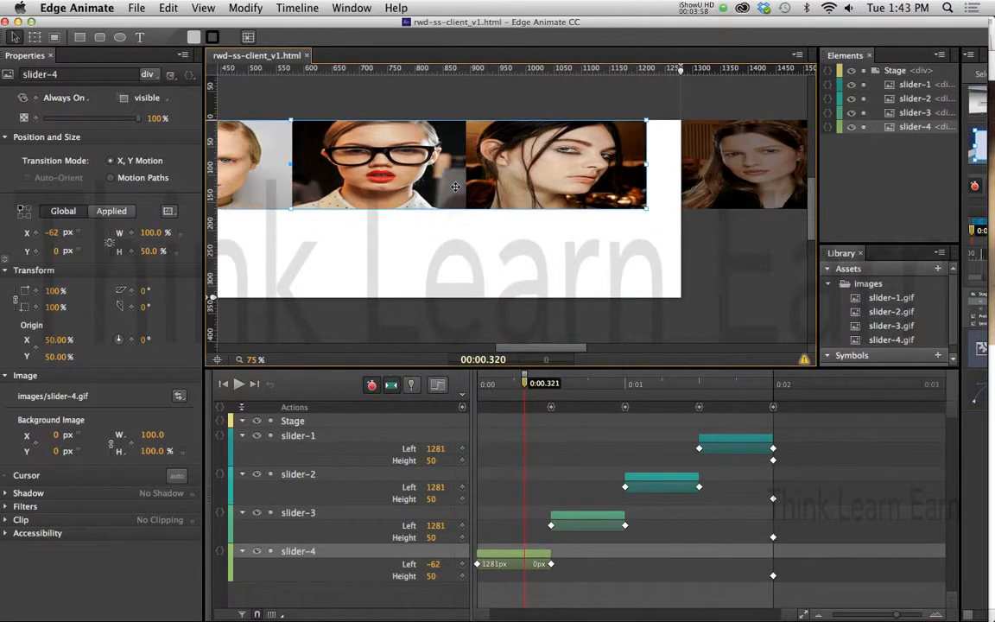
right_click(455, 187)
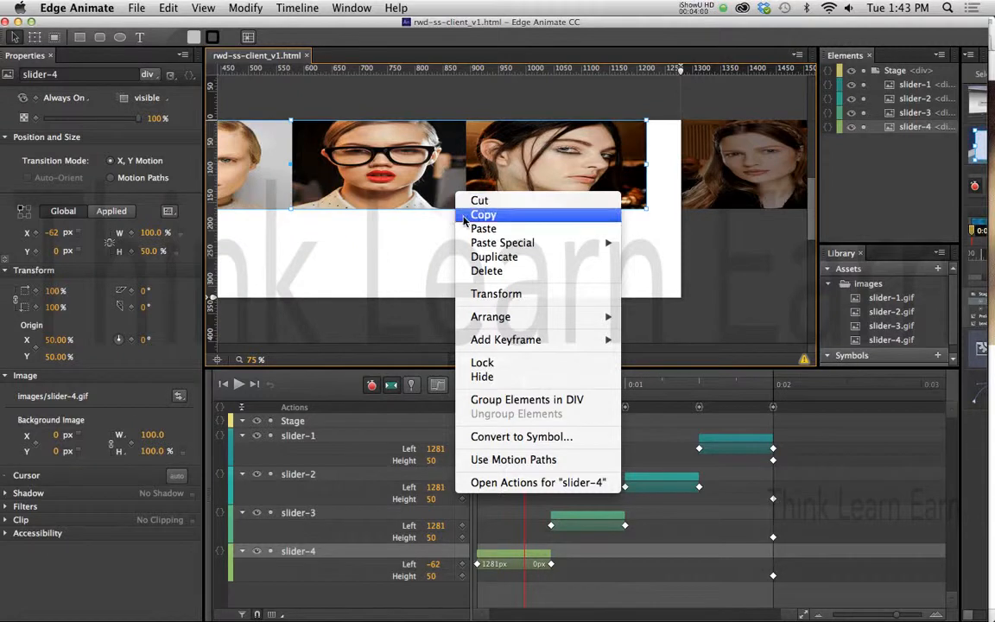
left_click(520, 484)
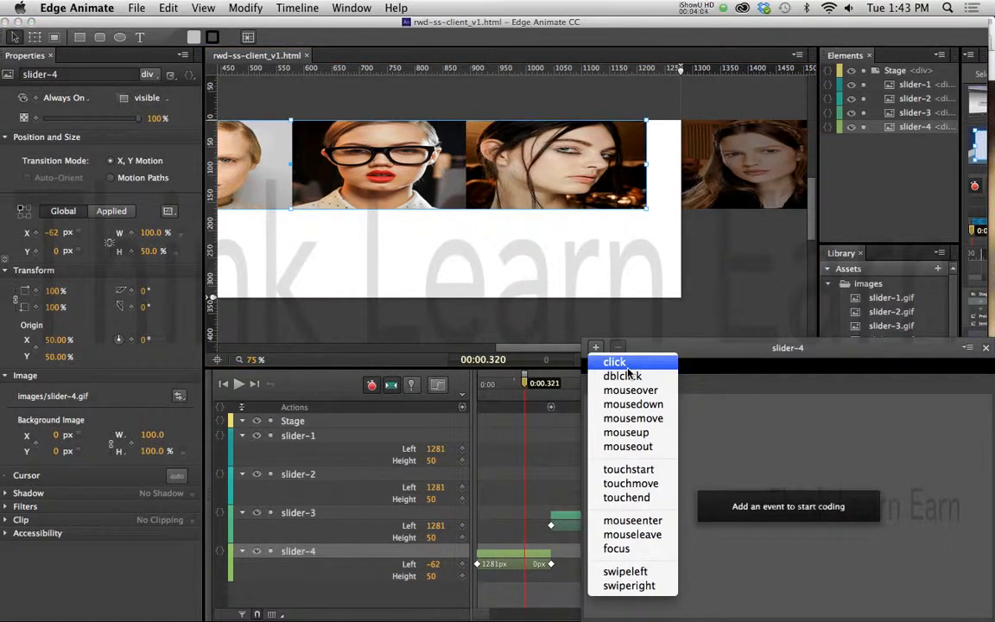
left_click(619, 363)
left_click_drag(696, 349, 546, 302)
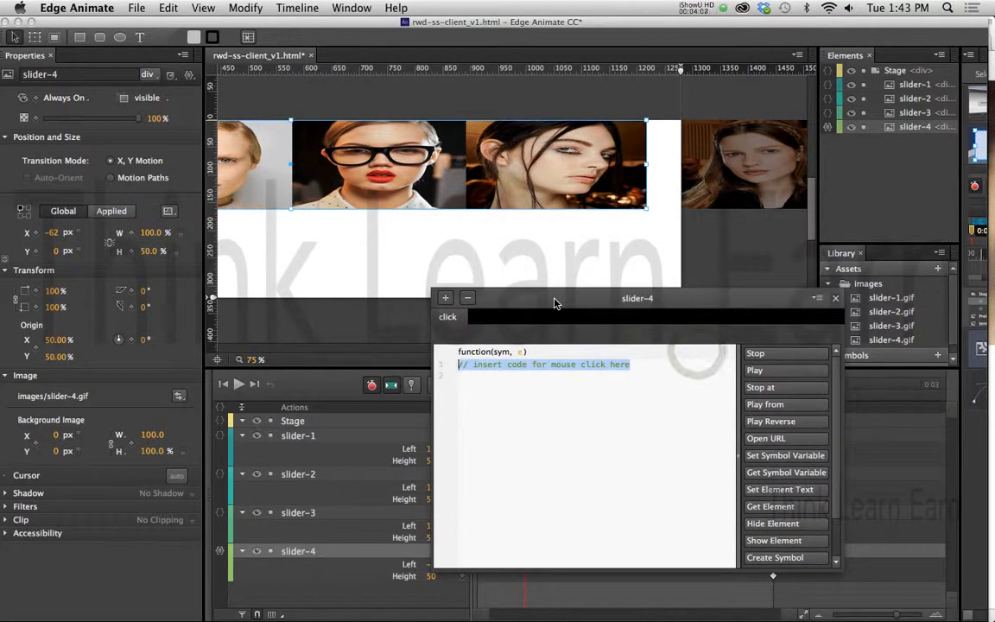
left_click(753, 372)
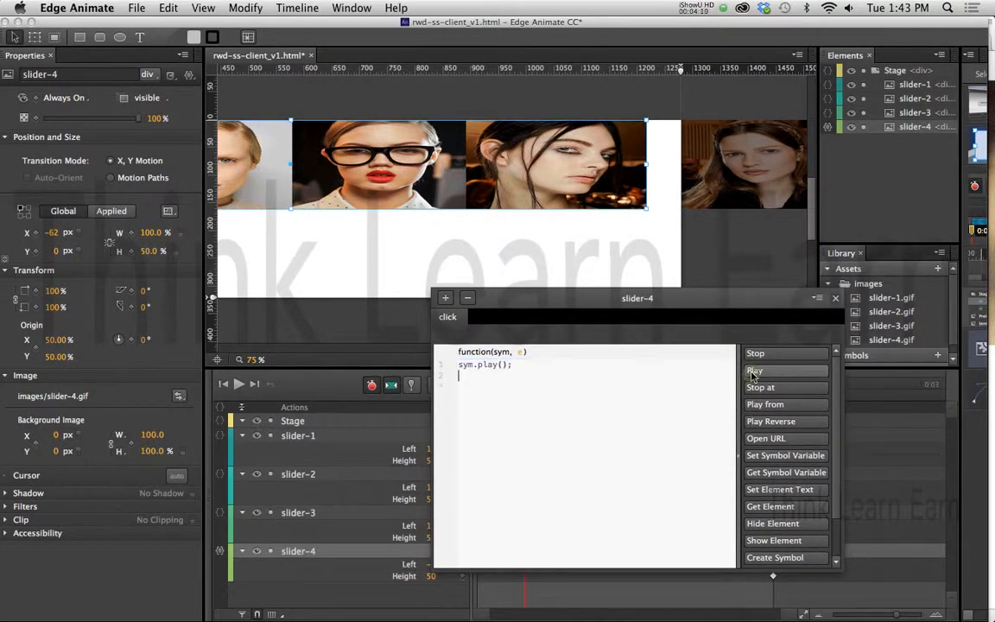
left_click(835, 299)
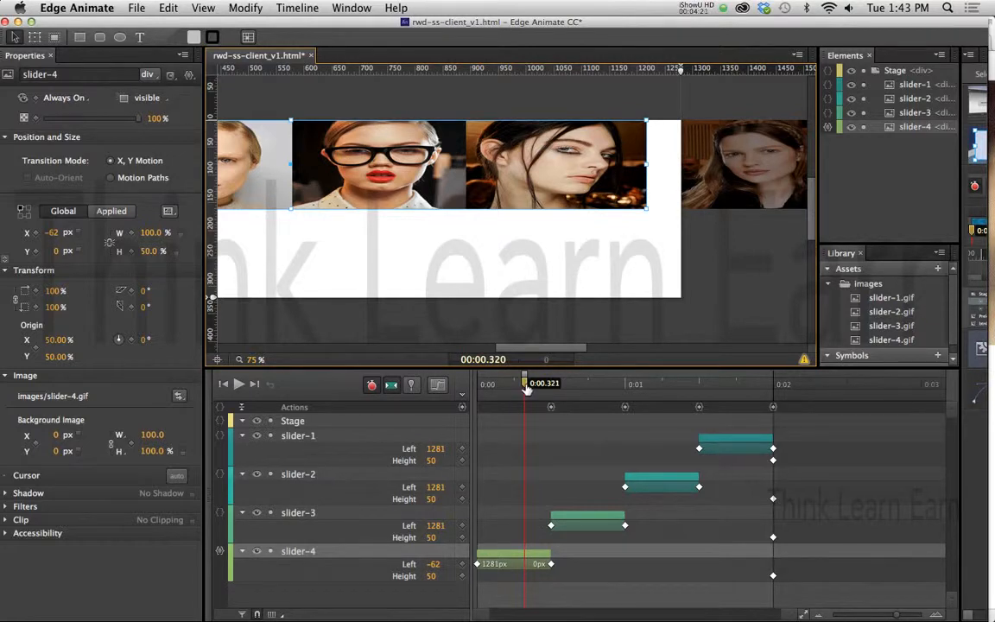
left_click(221, 551)
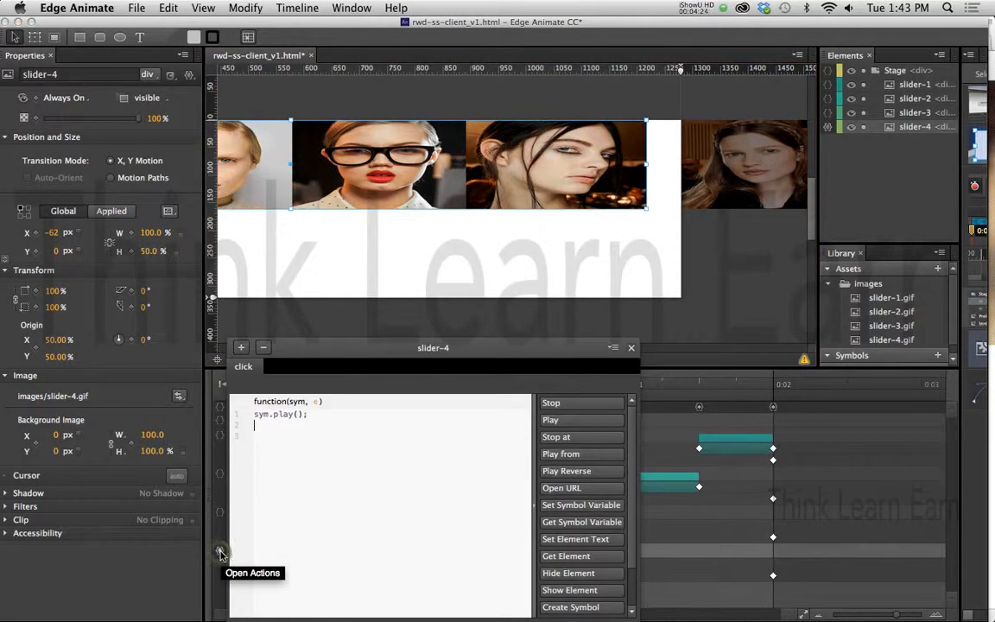
left_click(631, 348)
Step: Move the playhead to 0:00.750 and select slider-3's transition
left_click_drag(526, 384, 588, 396)
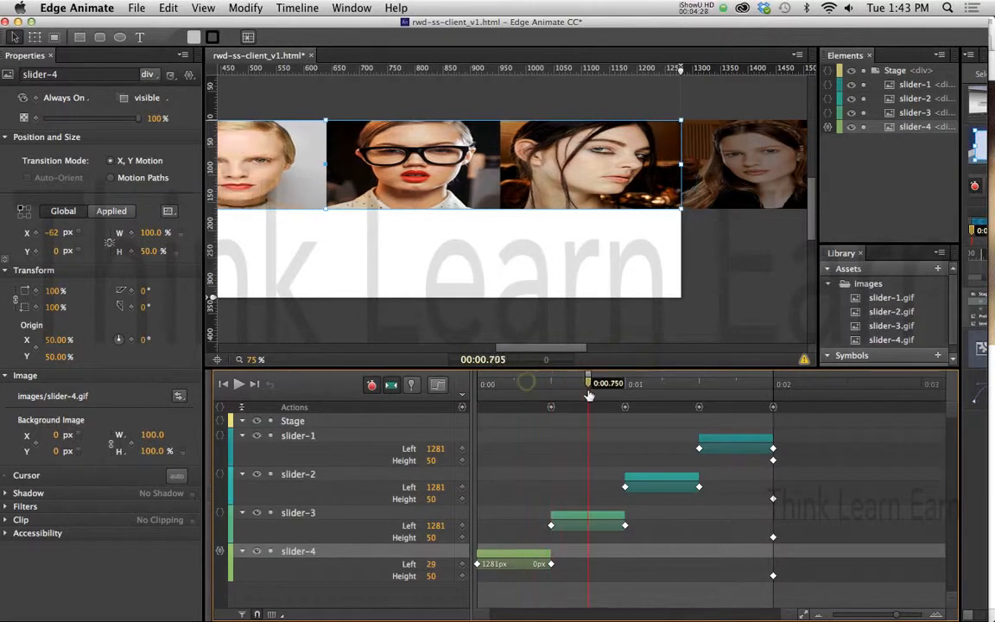
left_click(579, 515)
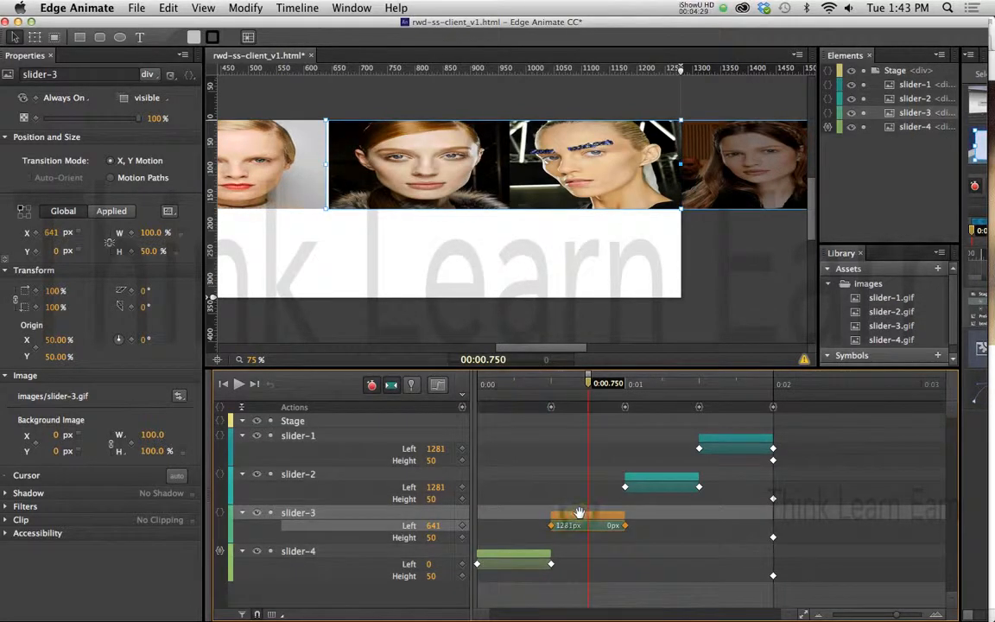
right_click(579, 516)
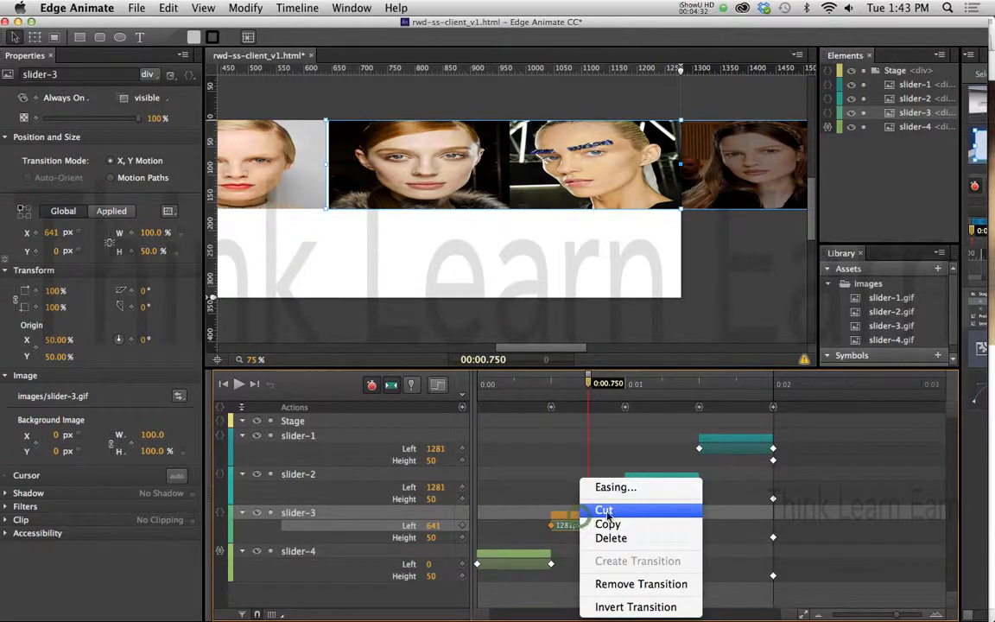
left_click(553, 498)
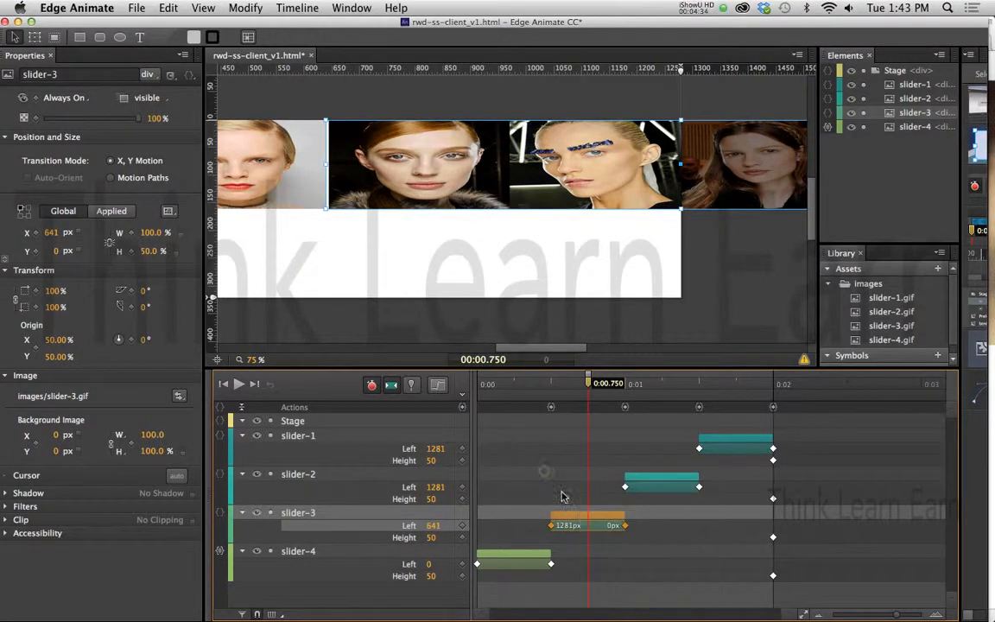
left_click(551, 293)
mouse_move(588, 386)
left_mouse_down()
mouse_move(562, 387)
mouse_move(585, 388)
left_mouse_up()
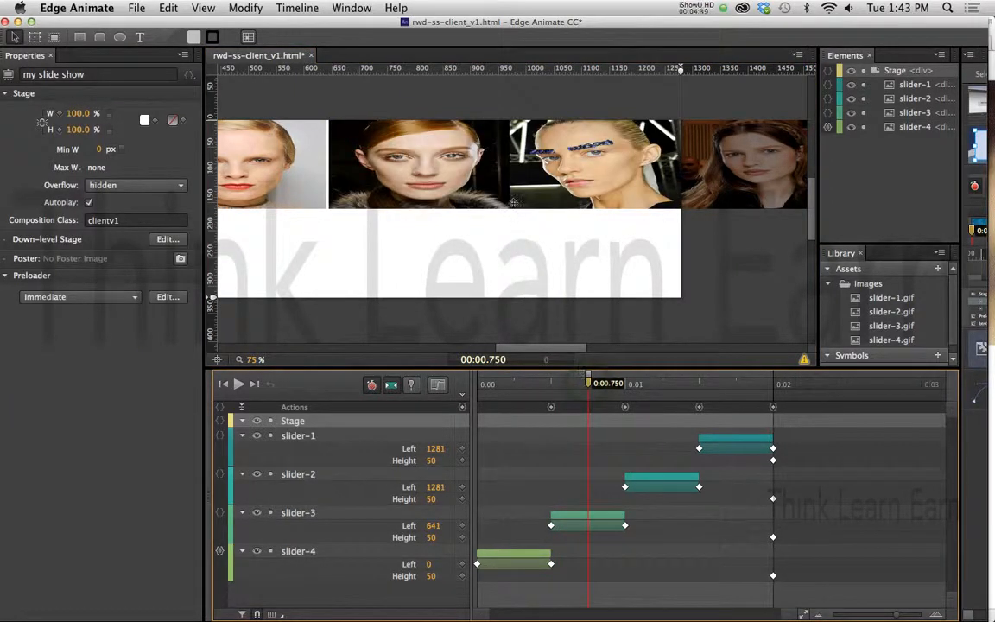
Step: Add a click event to slider-3 that runs the Play action, sym.play()
left_click(513, 202)
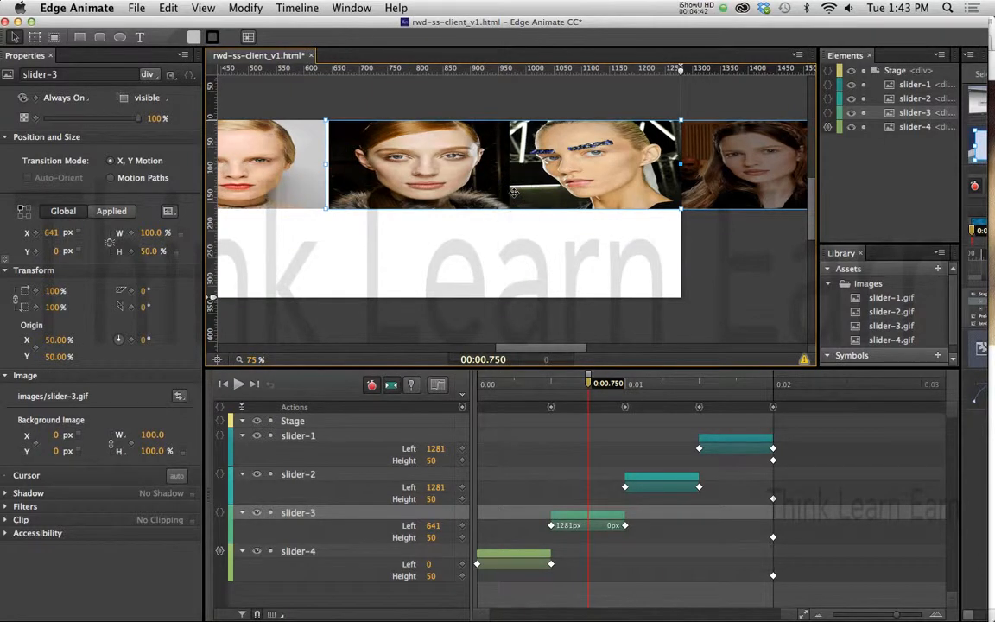
right_click(513, 192)
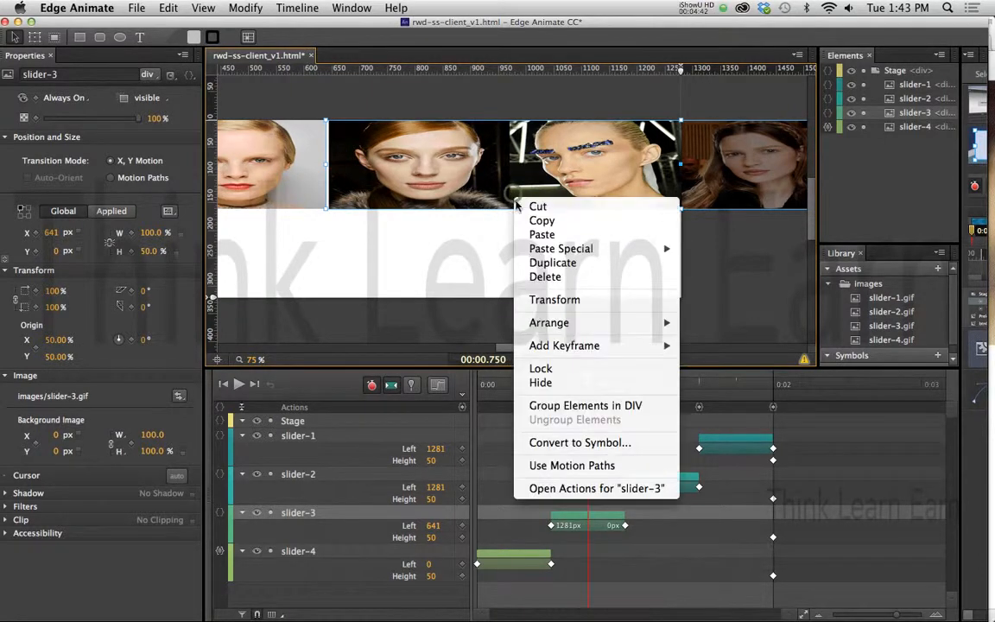
left_click(574, 489)
left_click(611, 361)
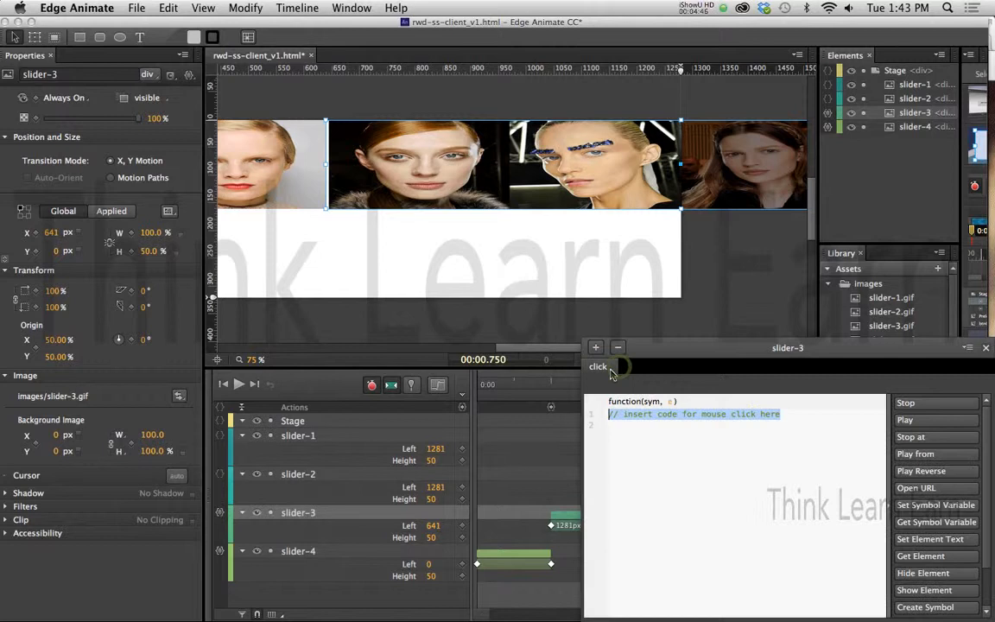
left_click(904, 420)
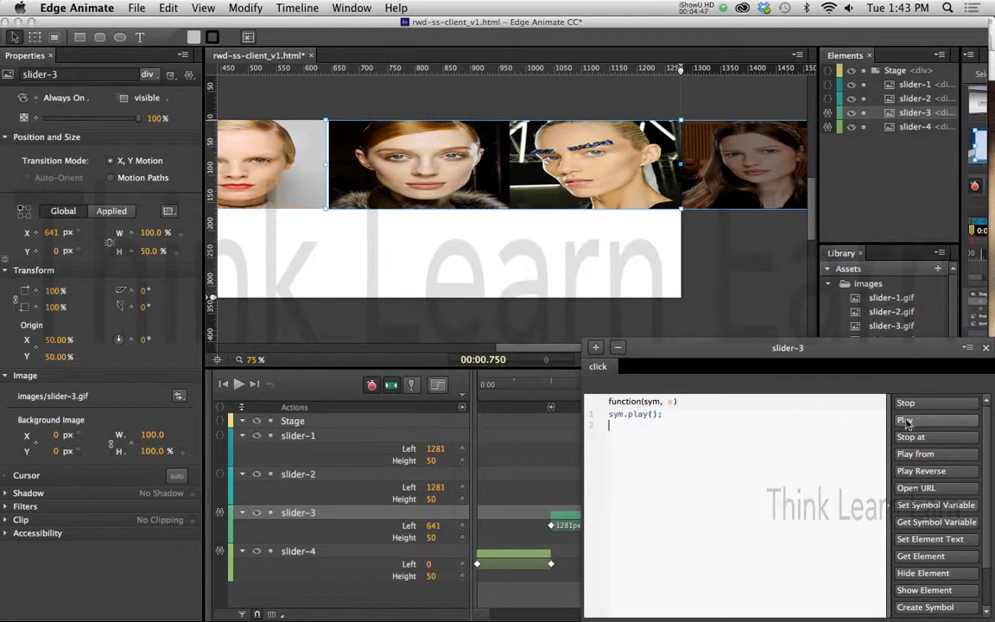
left_click(986, 347)
Step: Move the playhead to about 0:01.350 and add a click event to slider-2 that runs the Play action, sym.play()
left_click_drag(593, 386, 679, 401)
left_click(658, 476)
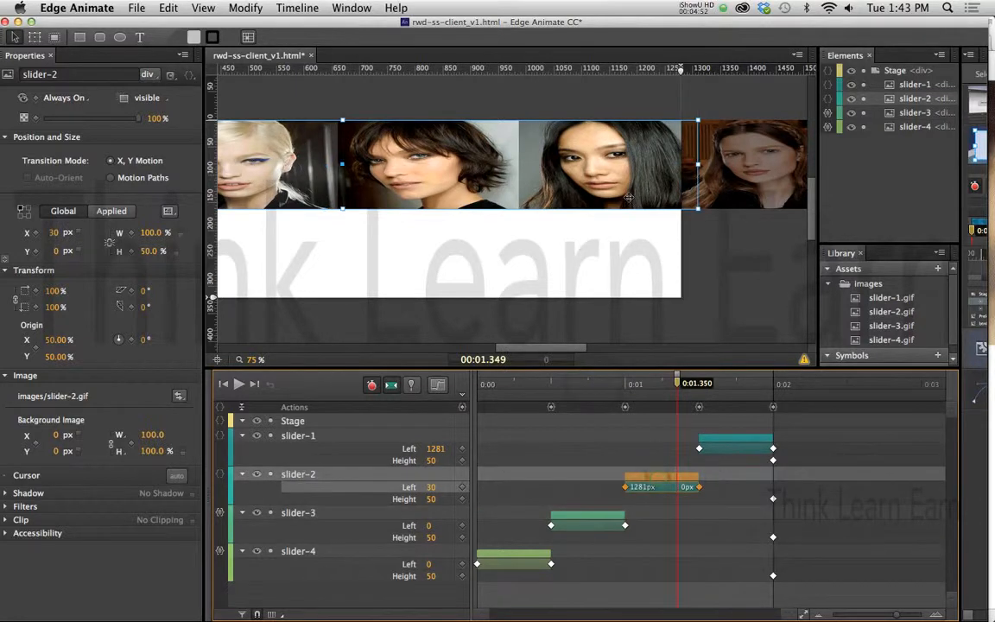
right_click(571, 184)
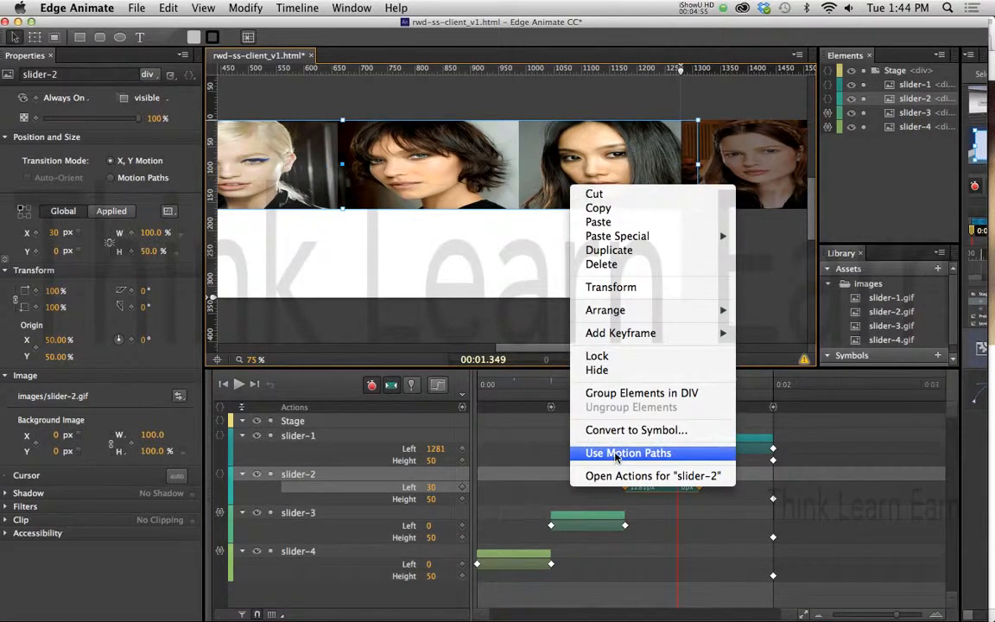
left_click(610, 475)
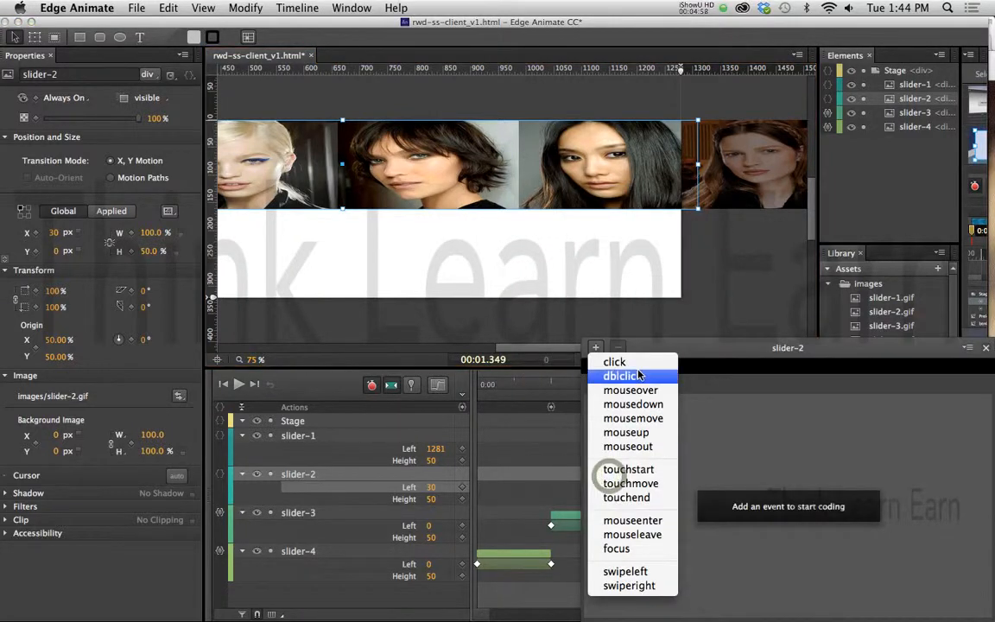
left_click(625, 365)
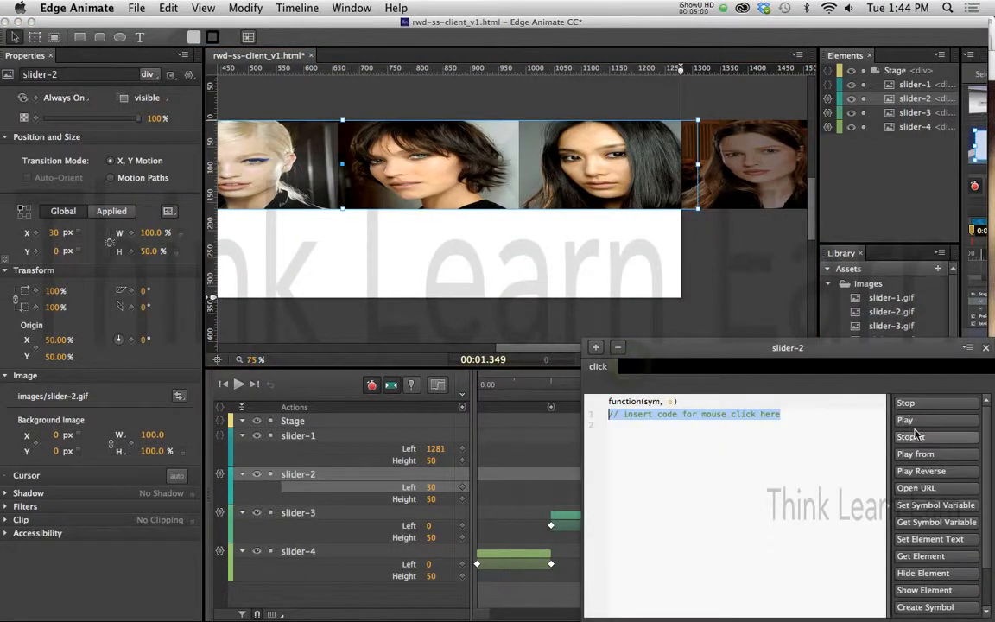
left_click(912, 423)
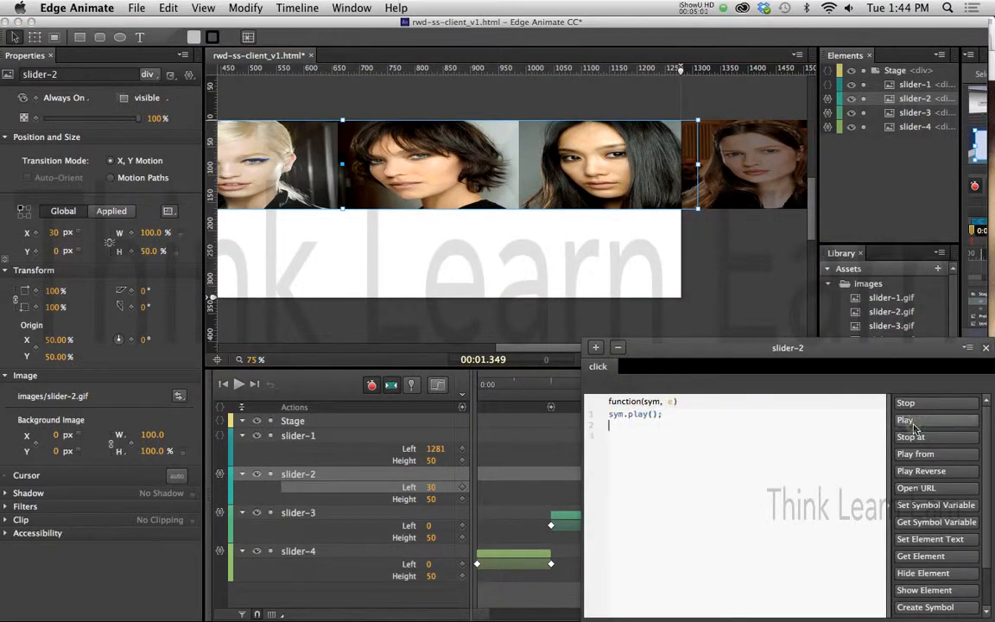
left_click(985, 347)
Step: Move the playhead to about 0:01.787 and add a click event to slider-1 that runs the Play action
left_click_drag(682, 383, 741, 383)
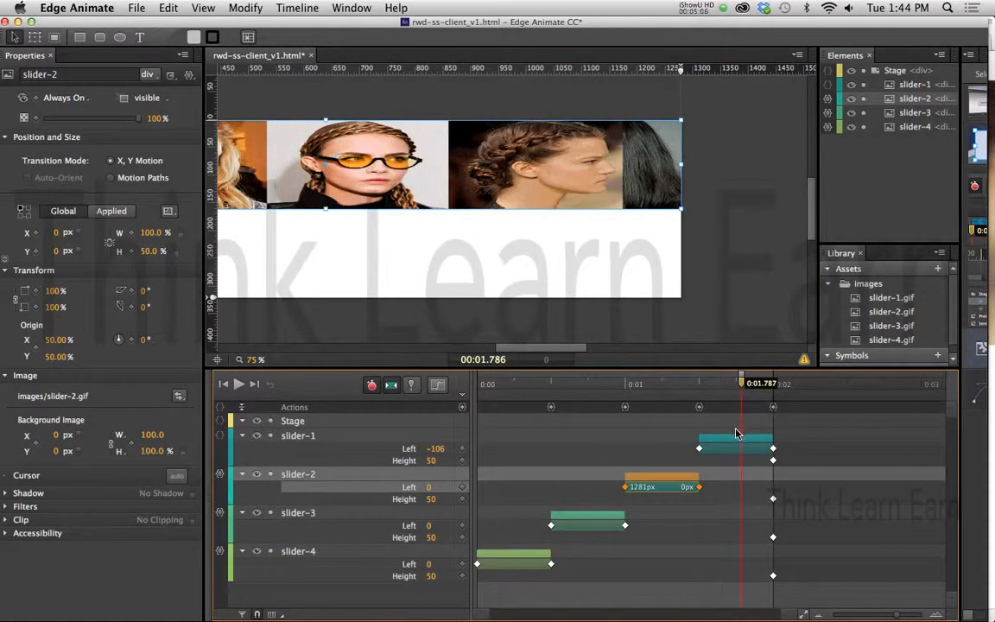
left_click(733, 439)
left_click(635, 238)
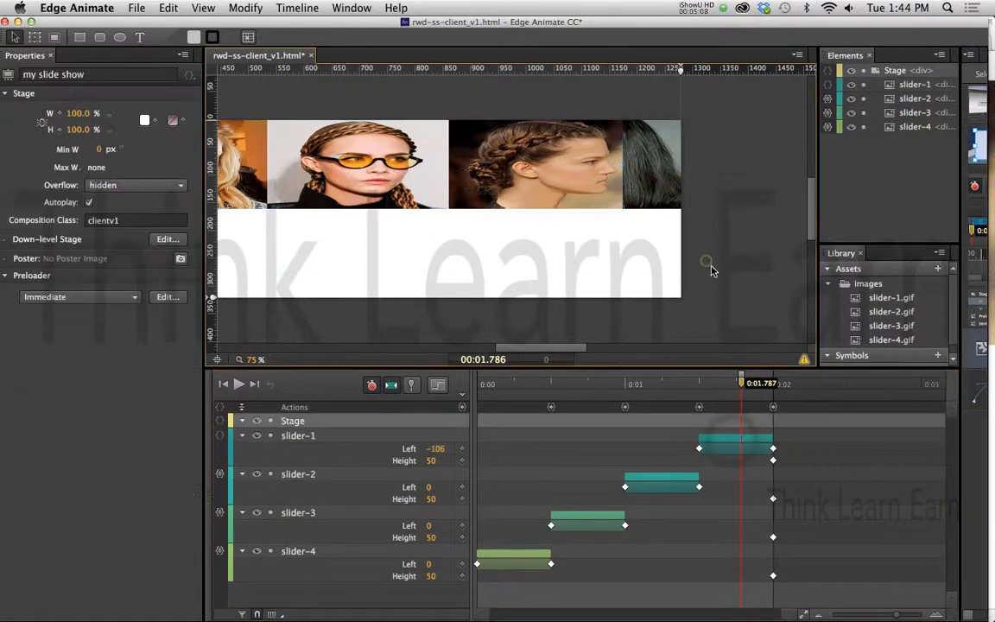
left_click(508, 182)
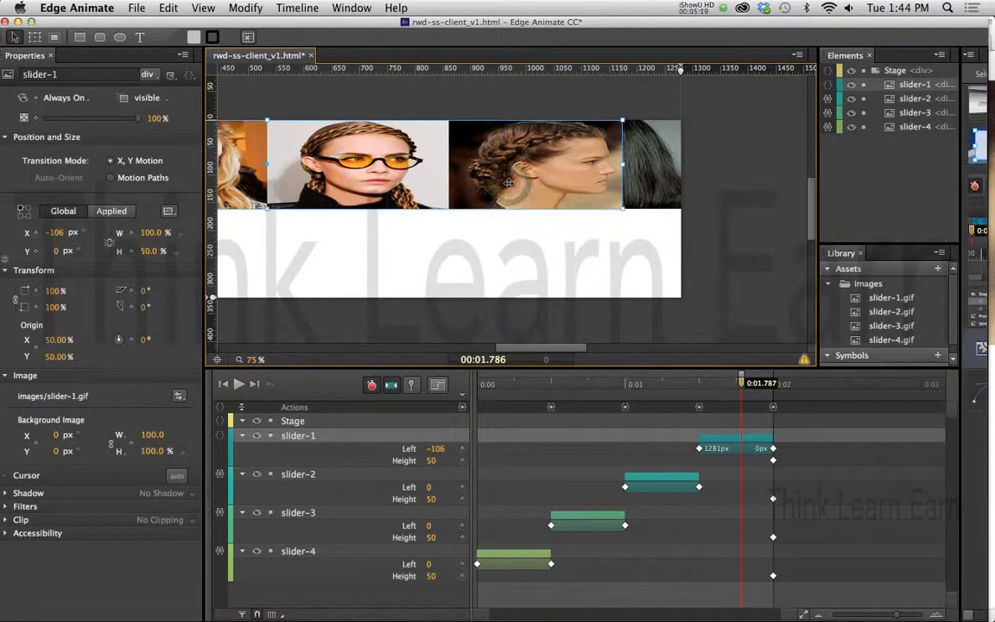
right_click(508, 183)
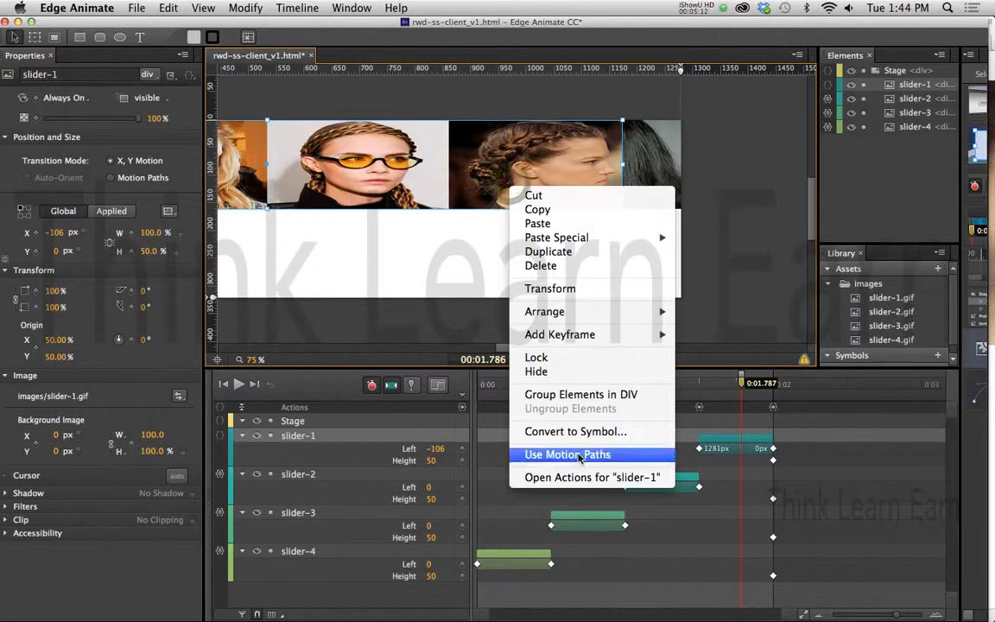
left_click(590, 471)
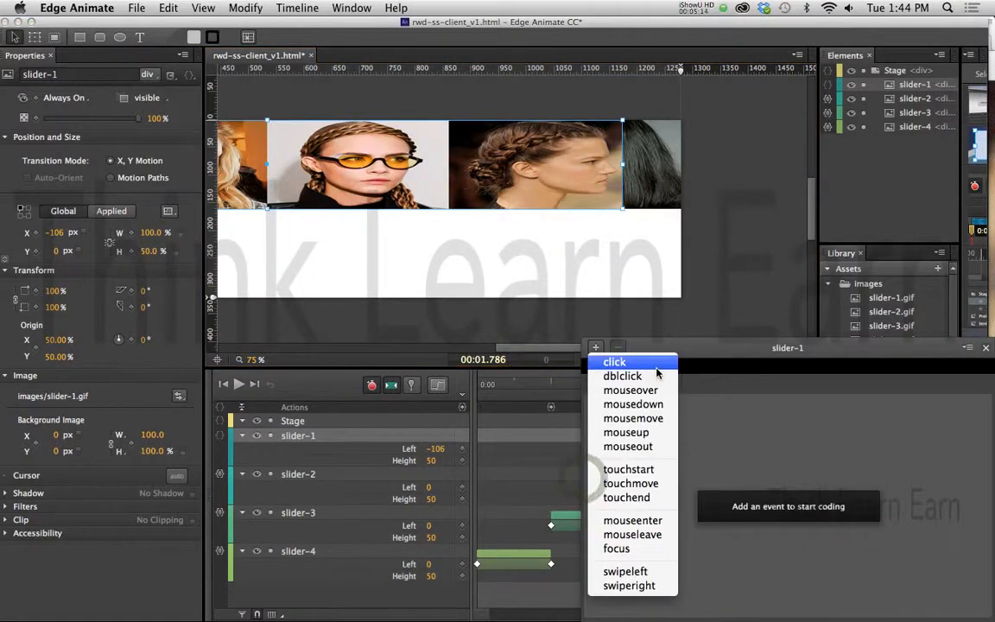
left_click(663, 366)
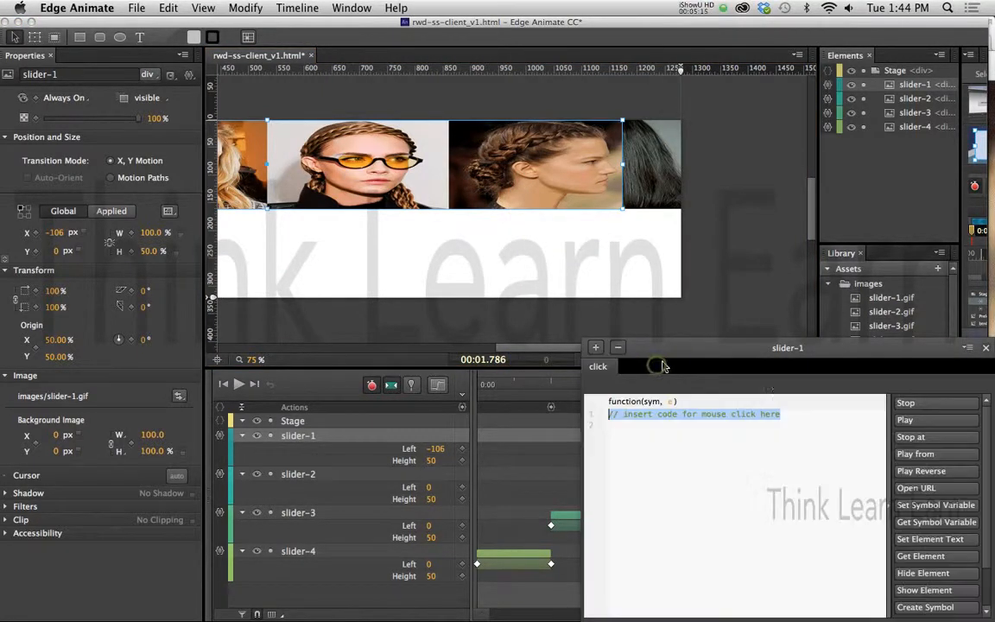
left_click(905, 419)
left_click(986, 347)
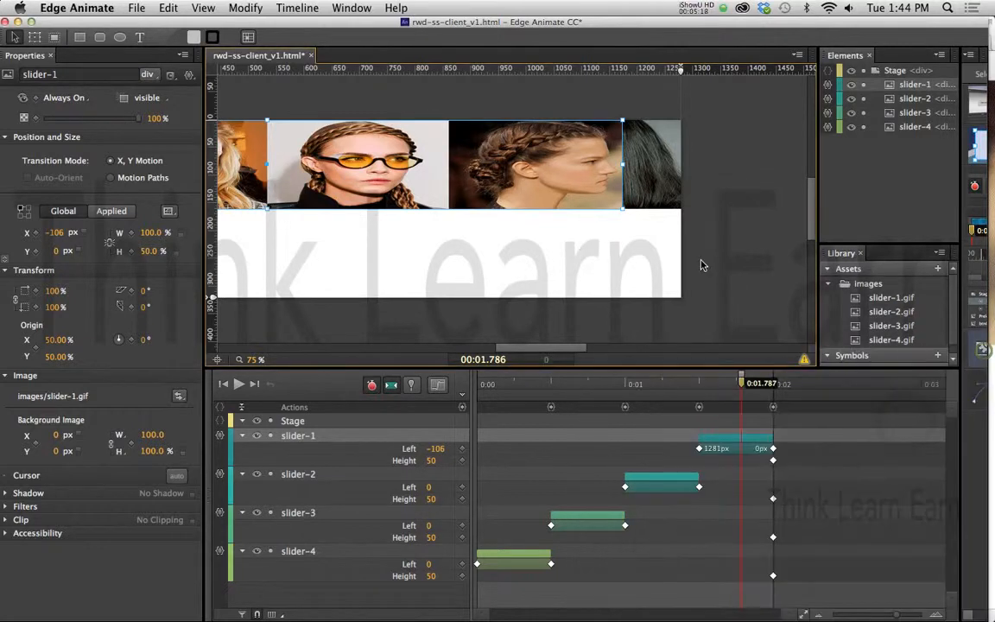
Step: Deselect slider-1 and save the slide show composition
left_click(704, 263)
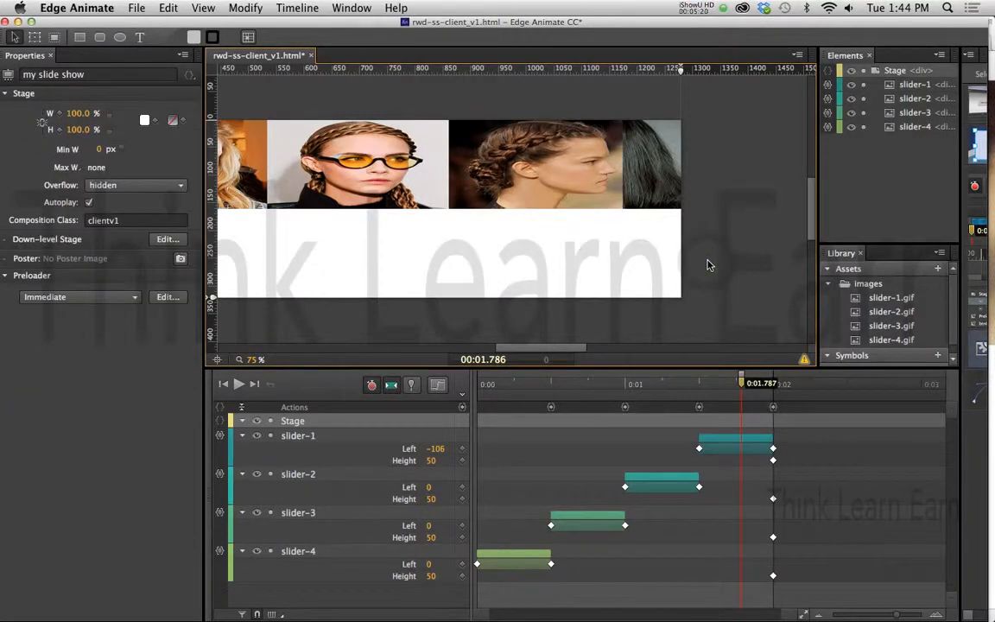
key("super+s")
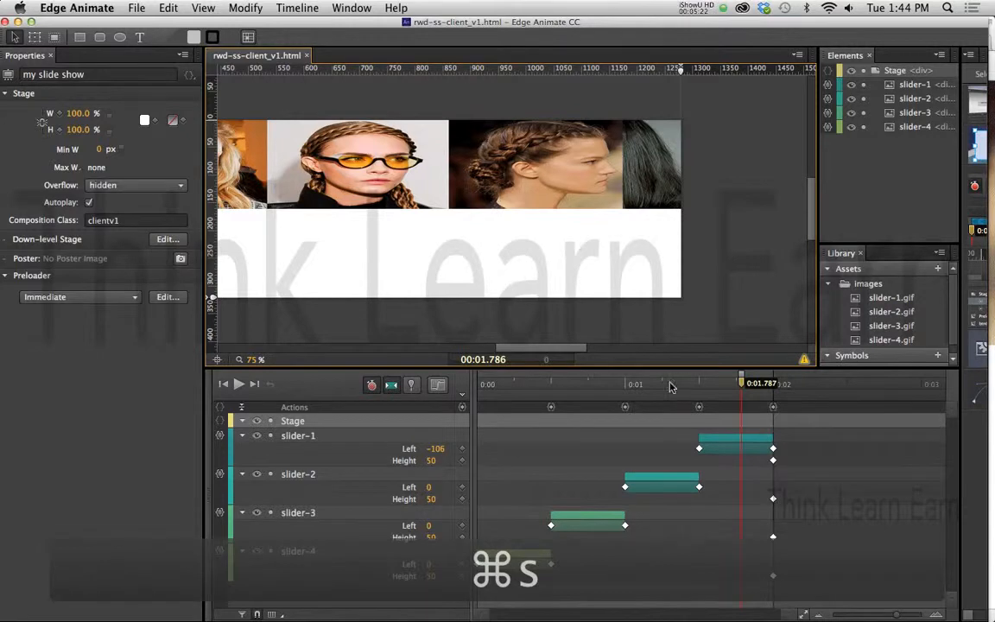
Step: Select the transitions of slider-4, slider-3, slider-2 and slider-1 together, set their cursor to the pointing hand and save
left_click(518, 555)
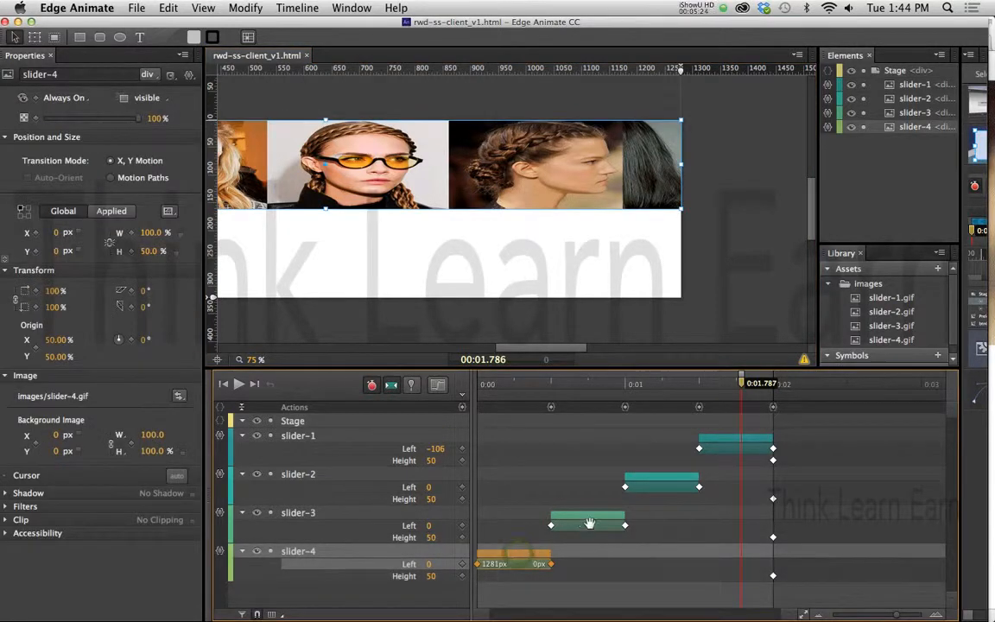
left_click(596, 519, "shift")
left_click(656, 478, "shift")
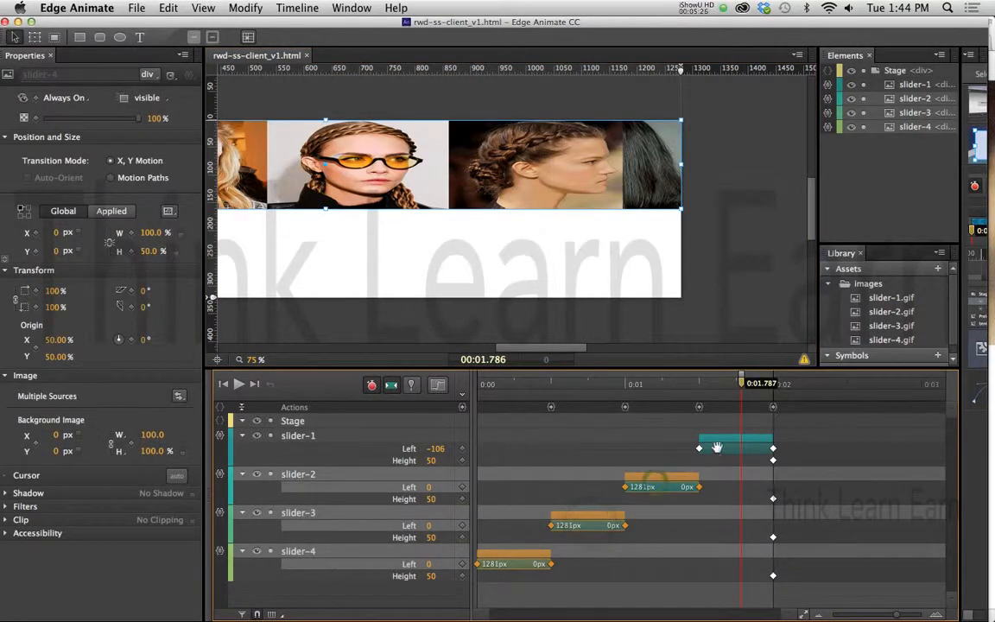
left_click(720, 441, "shift")
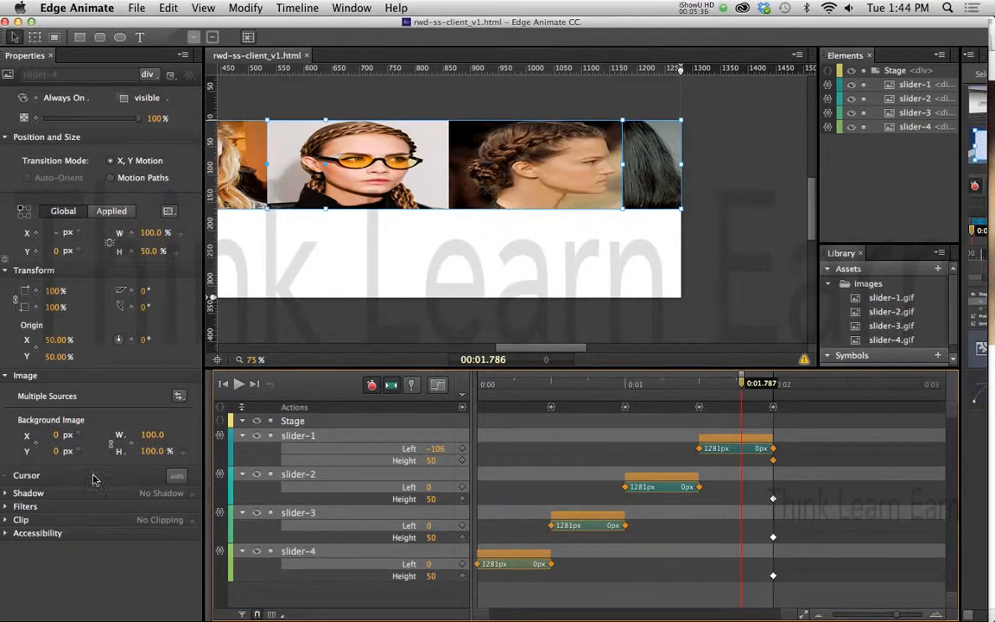
left_click(176, 476)
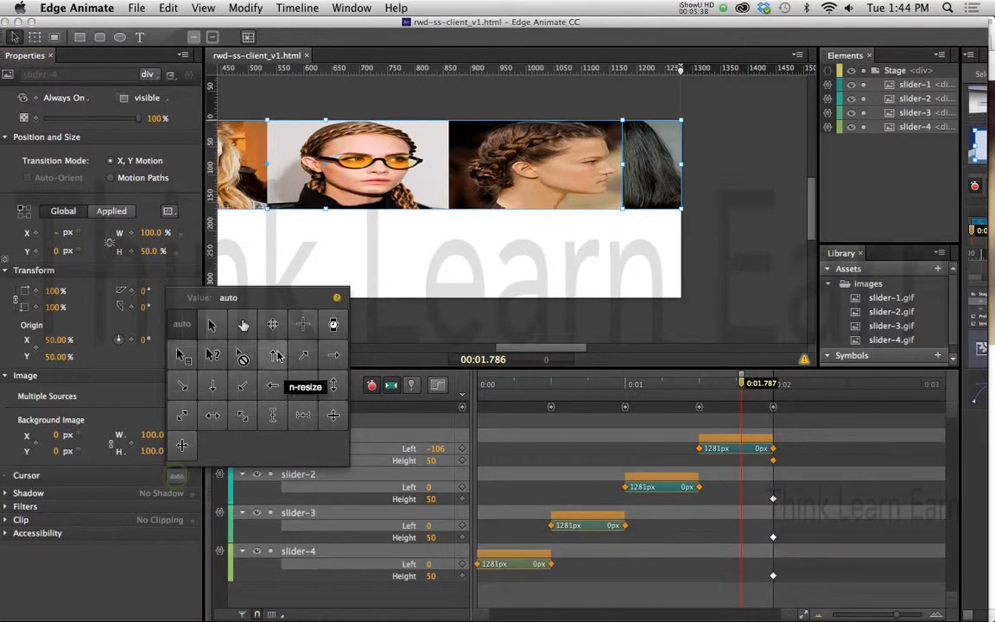
left_click(245, 326)
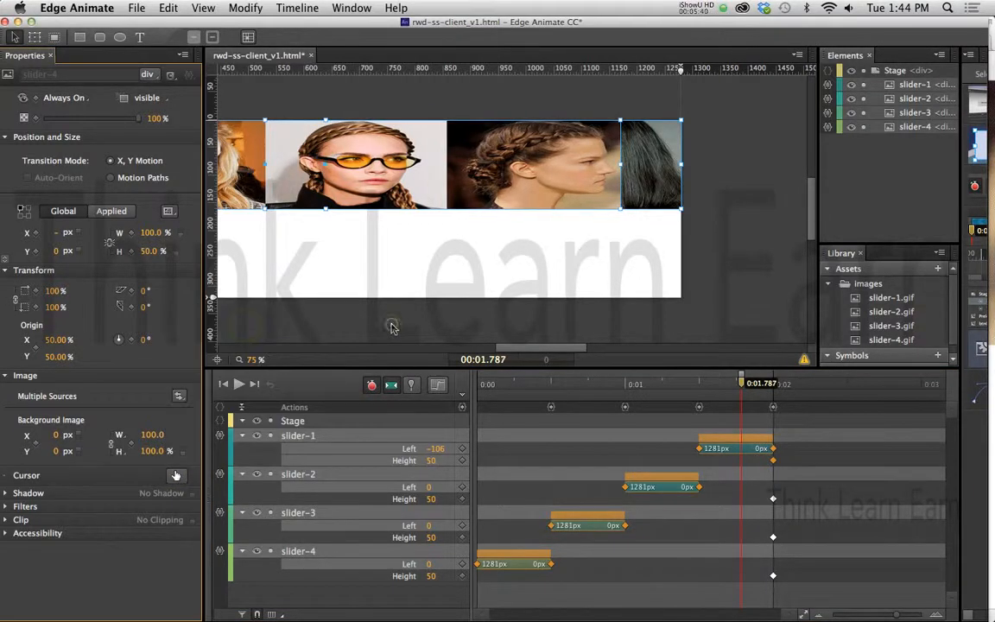
key("super+s")
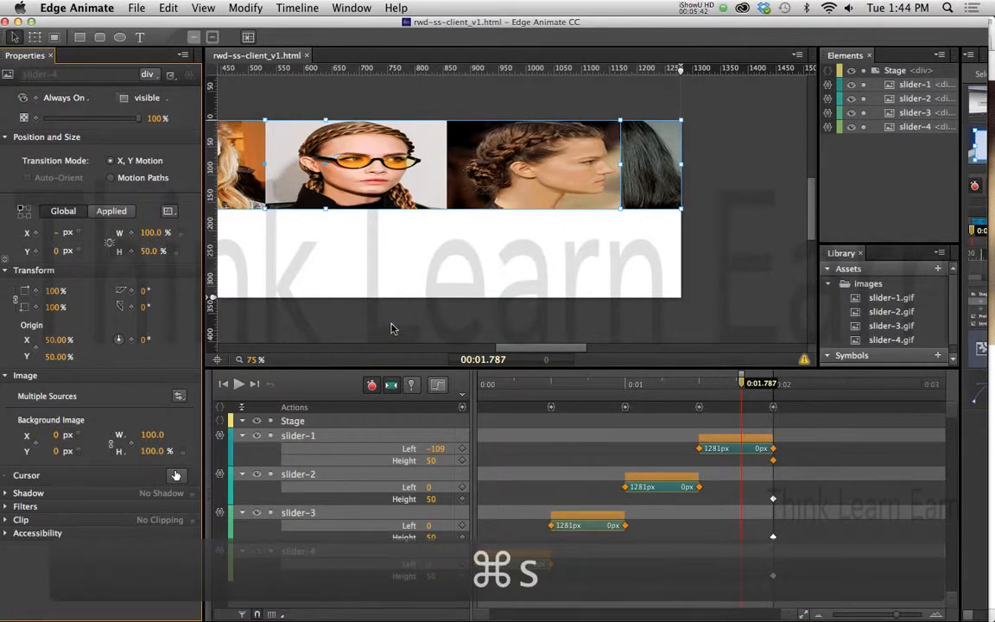
Step: Preview the slide show in Firefox and advance through all the slides repeatedly to test their click actions and cursor
key("super+Return")
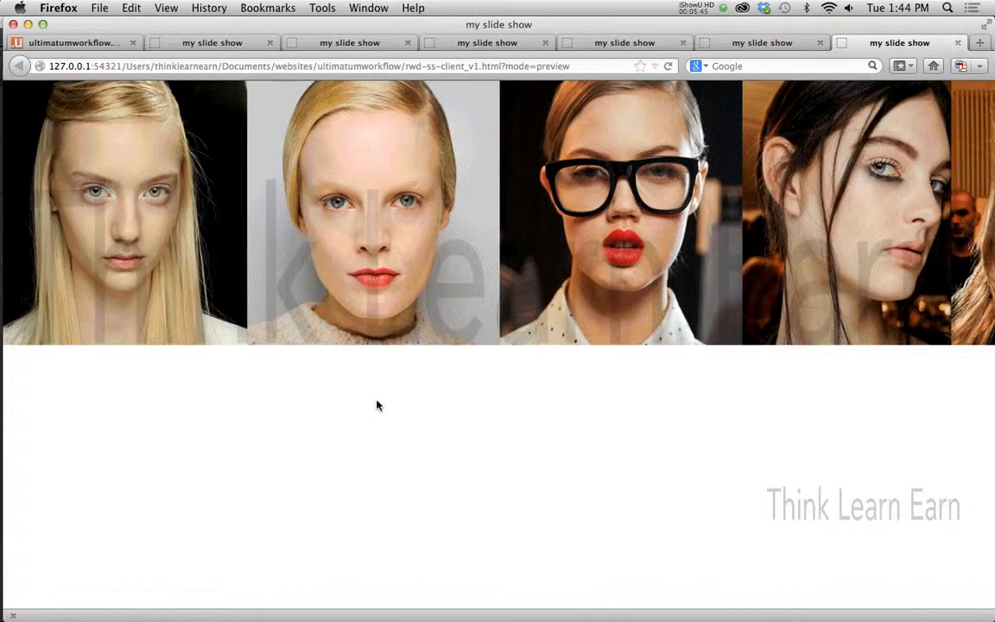
left_click(395, 268)
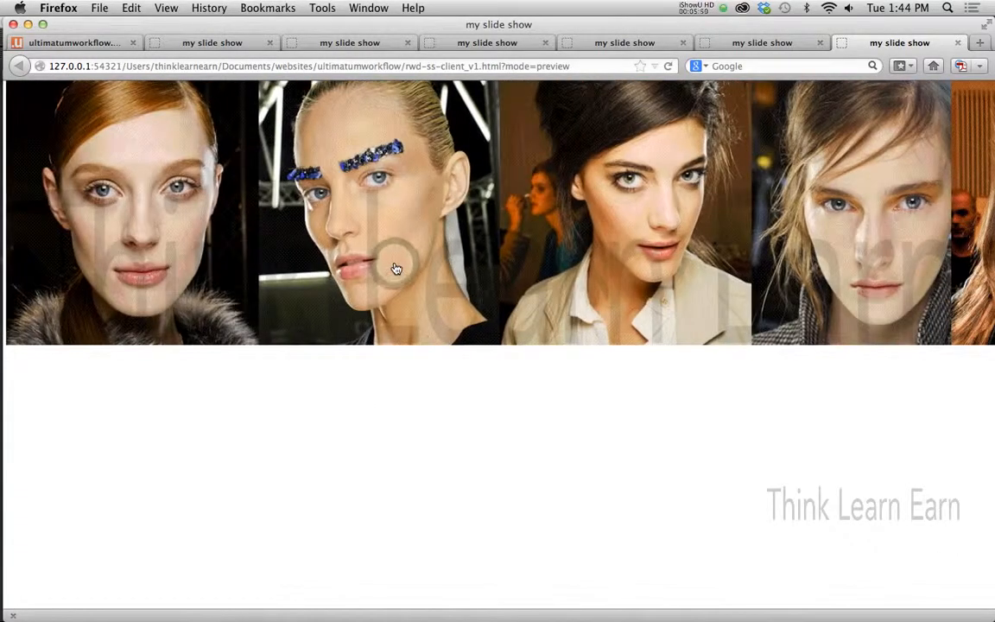
left_click(395, 268)
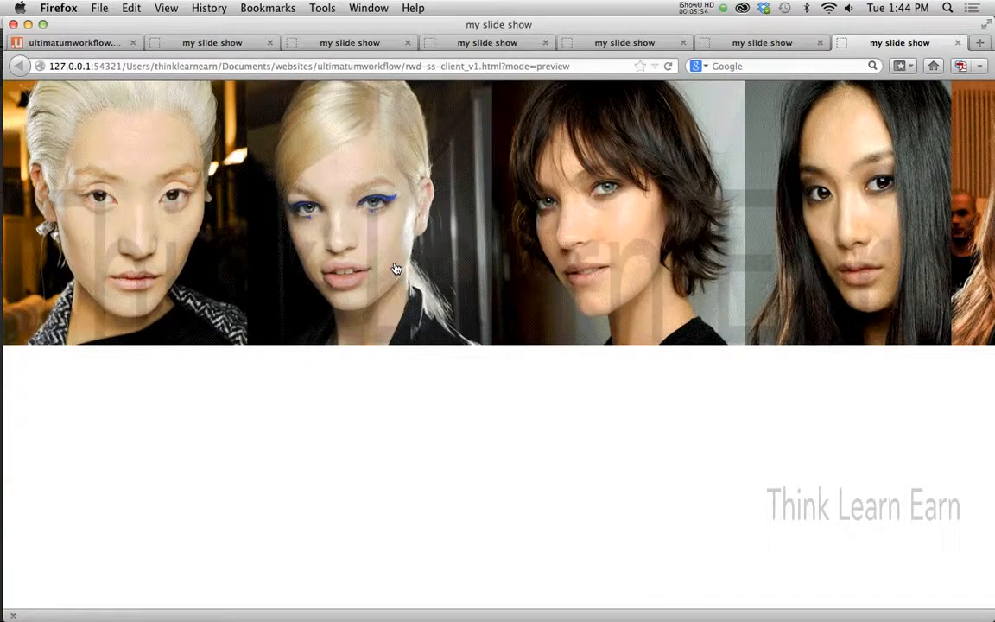
left_click(395, 269)
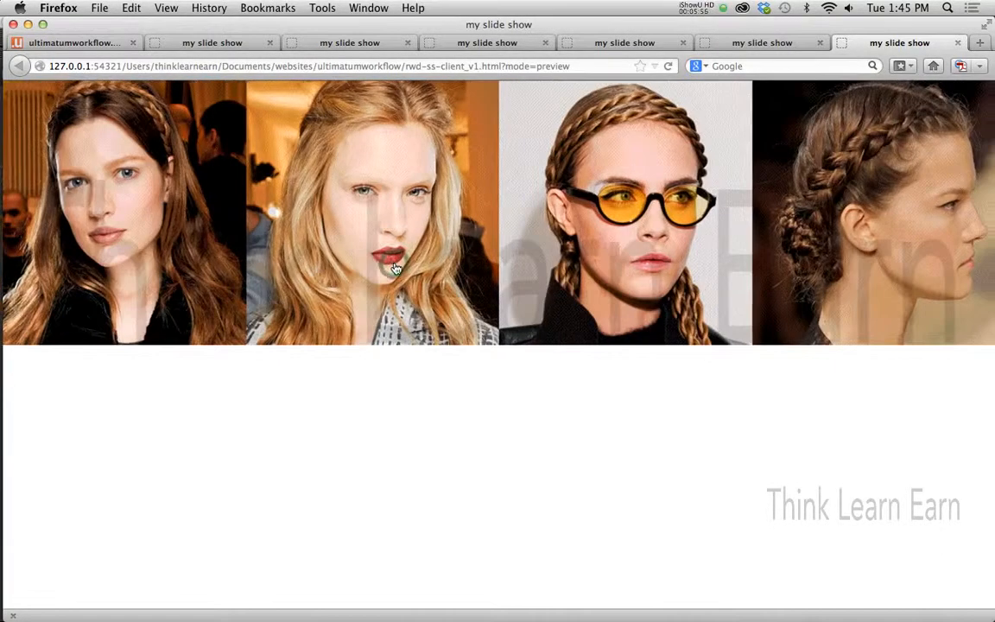
left_click(395, 268)
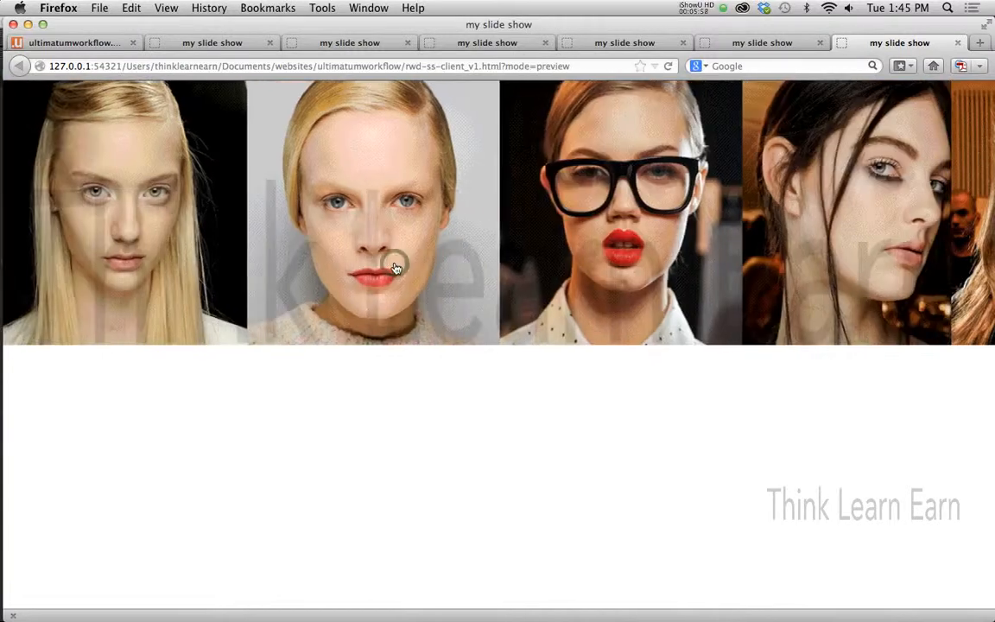
left_click(396, 268)
left_click(396, 268)
left_click(396, 268)
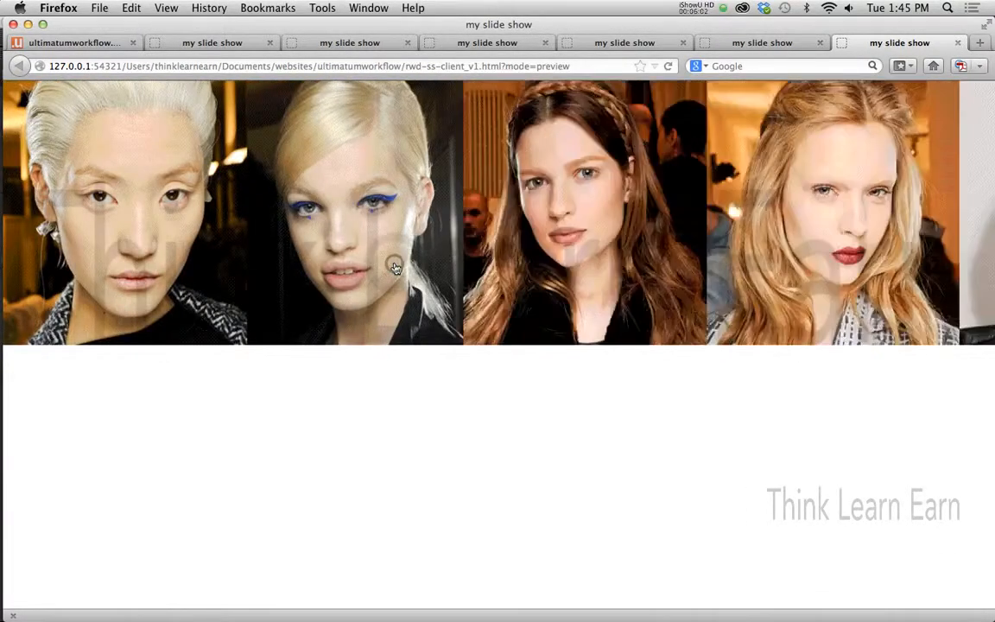